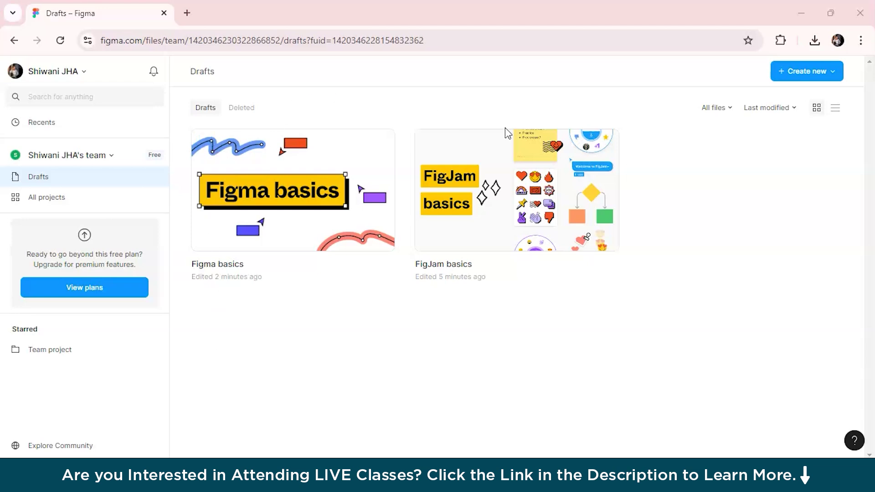
Step: Create a new blank Figma design file and dismiss the 'When to draft' tip
left_click(816, 76)
left_click(811, 99)
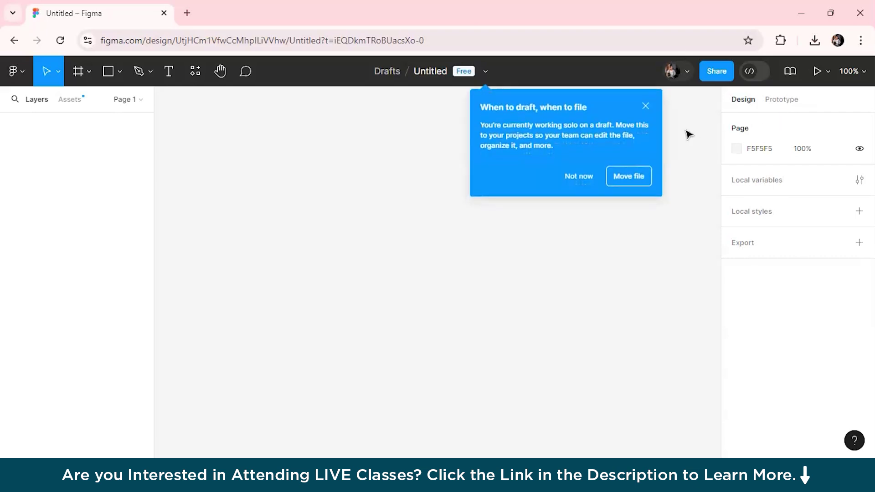
left_click(647, 107)
left_click(565, 296)
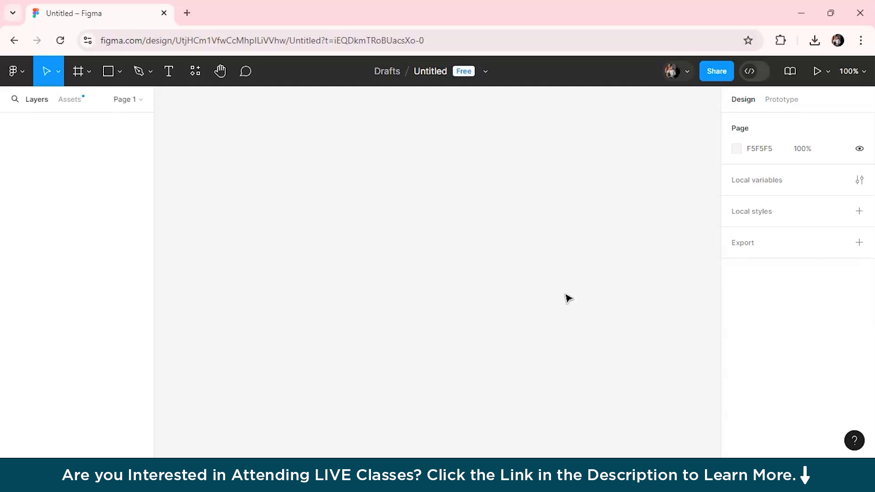
Step: Add a 1440×1024 frame from the Frame tool's Desktop presets
left_click(83, 70)
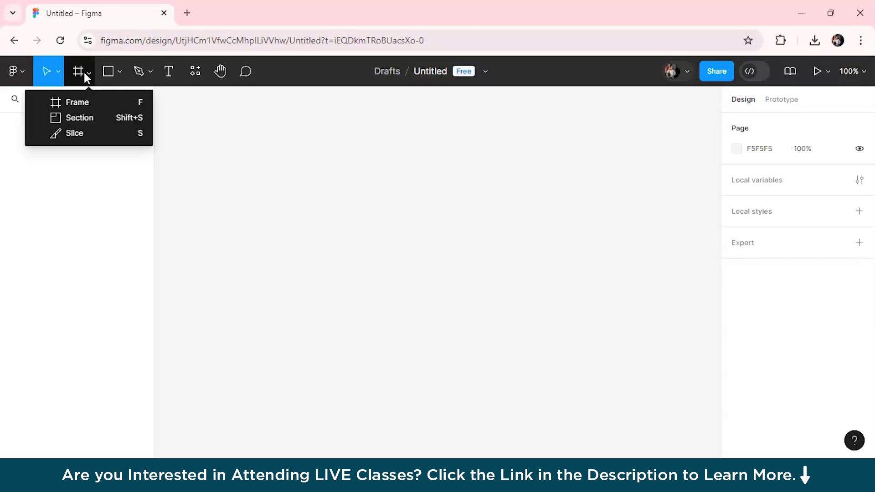
left_click(87, 101)
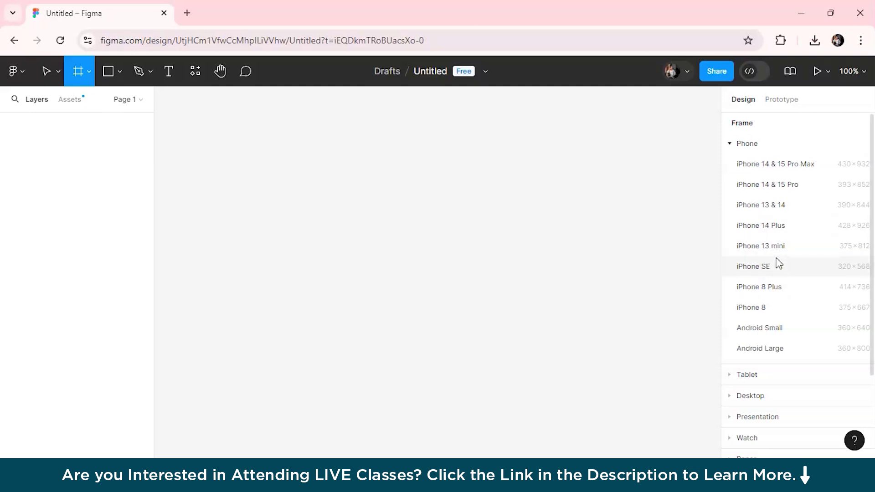
scroll(779, 264, "down", 1)
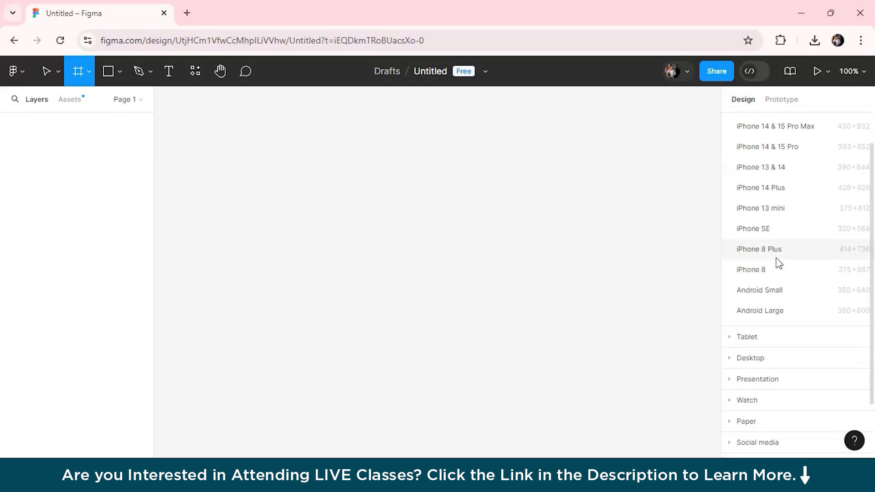
left_click(771, 363)
left_click(756, 231)
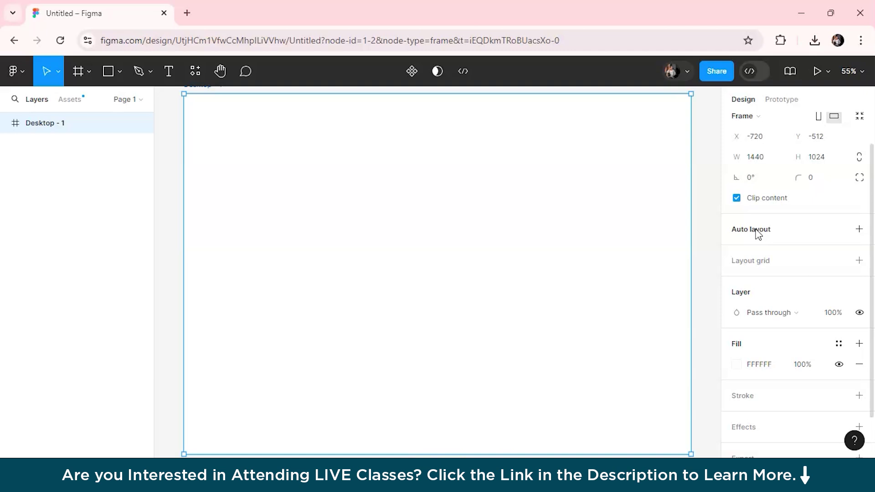
Step: Draw a 1440×272 header rectangle at the frame top and paste a copy below it
key("r")
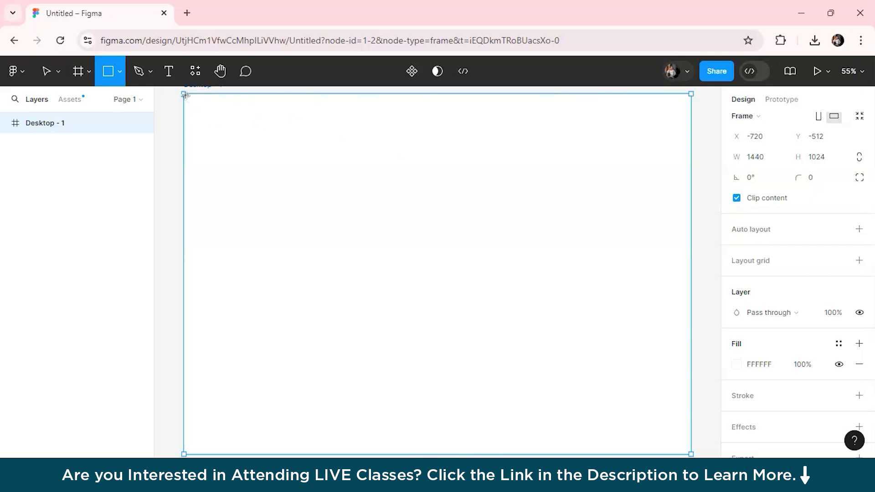
left_click_drag(185, 94, 689, 190)
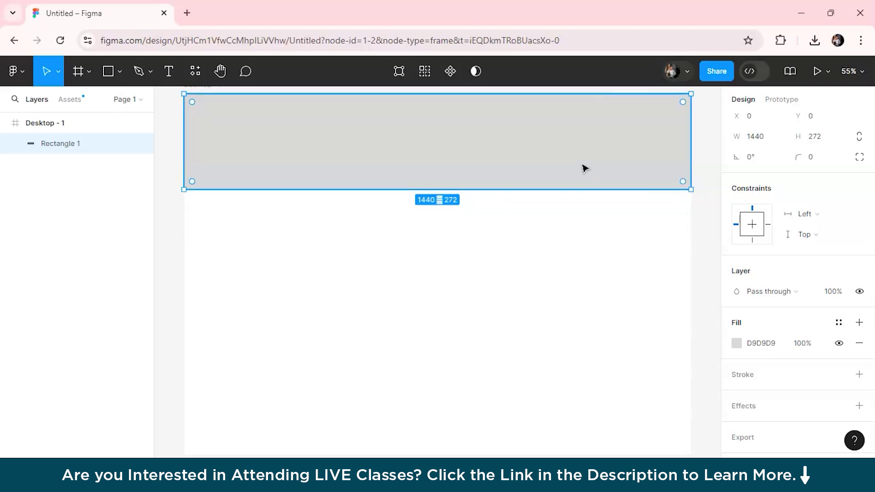
left_click(537, 332)
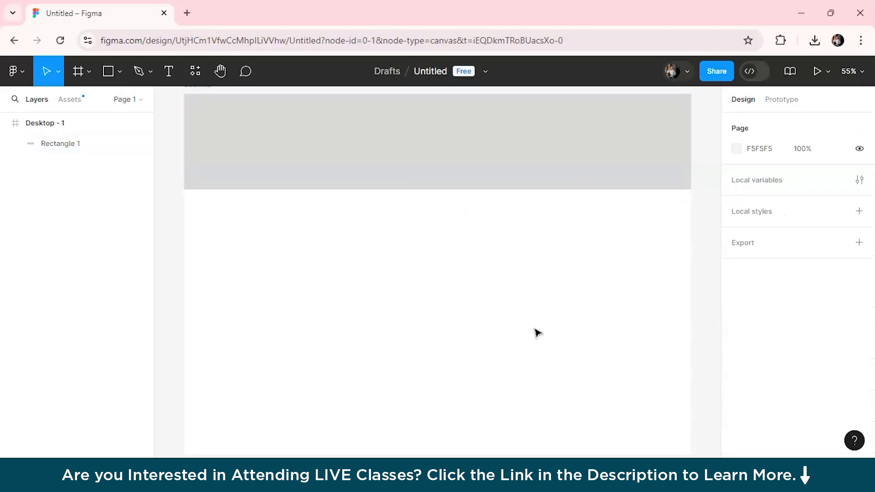
key("ctrl+v")
left_click_drag(506, 162, 506, 266)
left_click_drag(455, 297, 451, 456)
Step: Stretch the second rectangle to 989 tall and extend Desktop - 1's height to fit
scroll(172, 316, "down", 3)
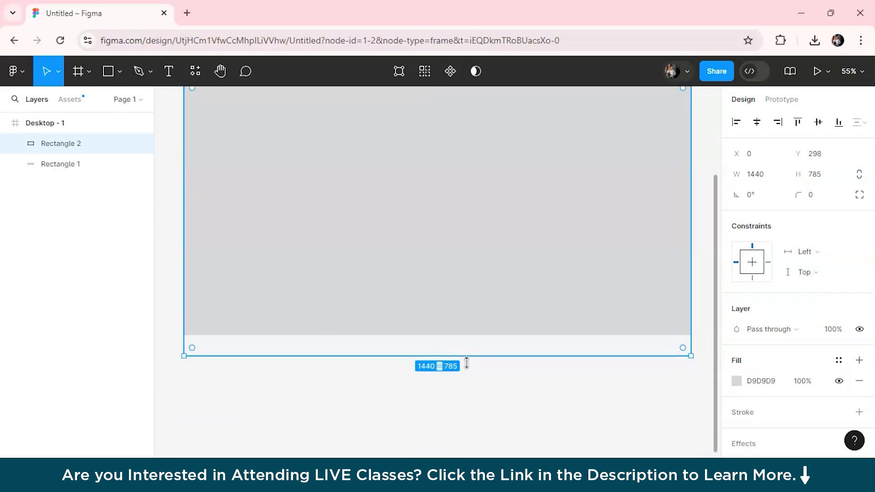
left_click_drag(469, 361, 461, 431)
scroll(166, 285, "up", 5)
scroll(284, 237, "down", 3)
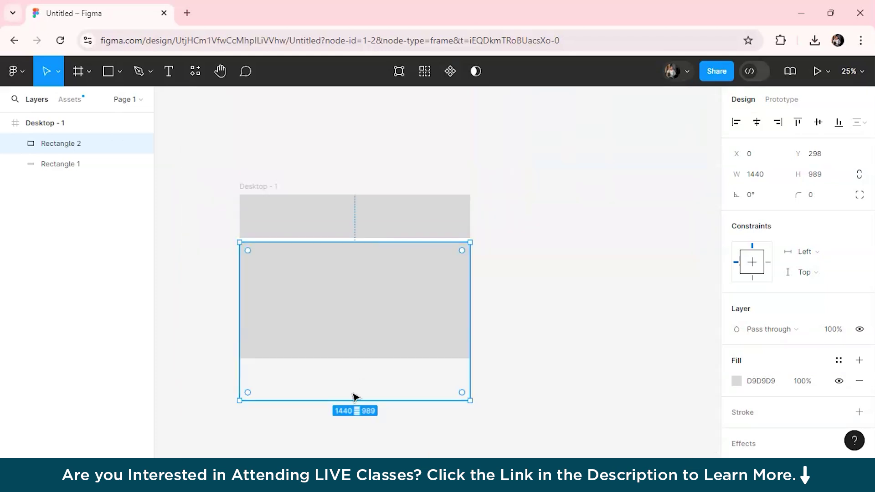
left_click_drag(352, 398, 357, 308)
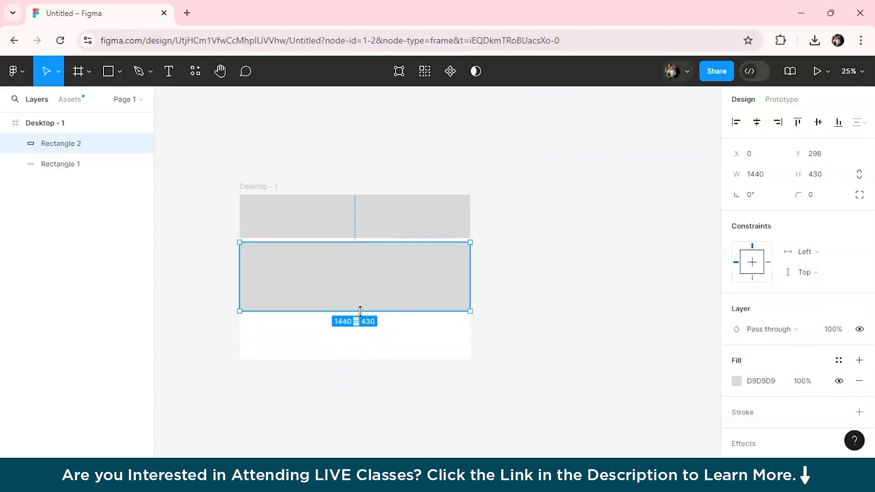
left_click(279, 184)
left_click_drag(355, 359, 353, 455)
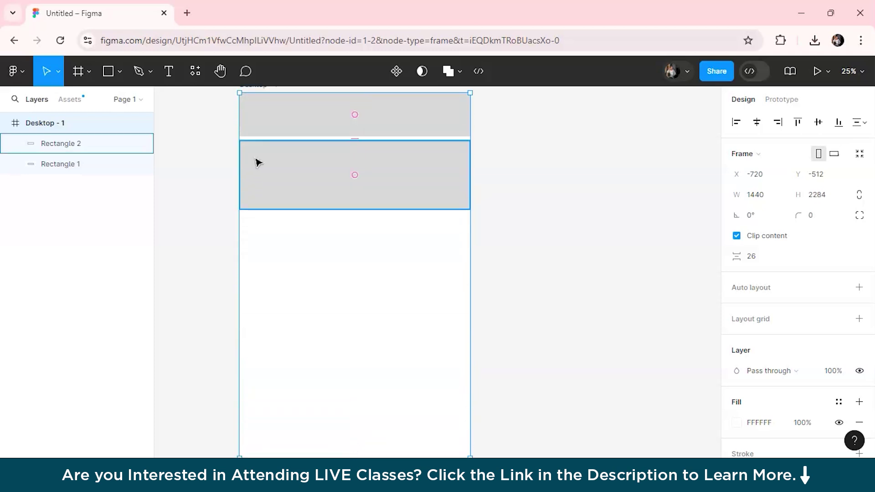
scroll(413, 242, "up", 2)
scroll(412, 242, "left", 3)
left_click_drag(433, 196, 352, 207)
scroll(350, 192, "down", 5)
Step: Paste a footer block under the gallery rectangle and extend the gallery down to meet it
left_click(191, 214)
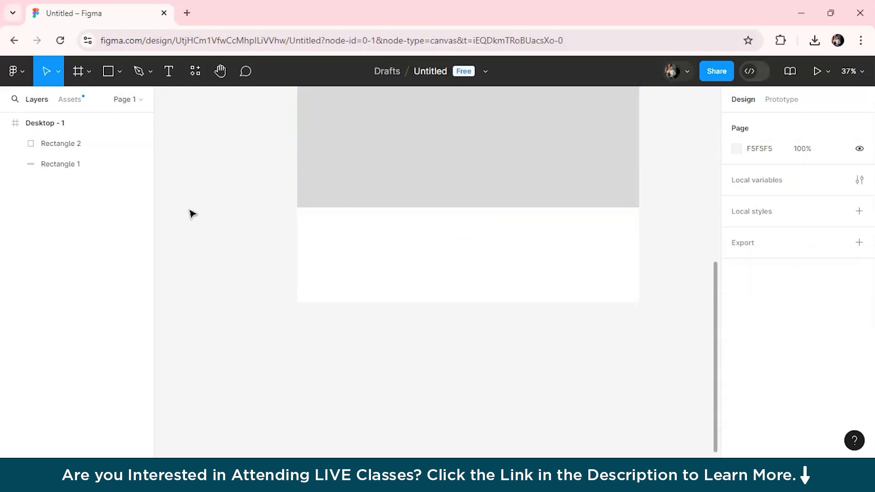
left_click(416, 140)
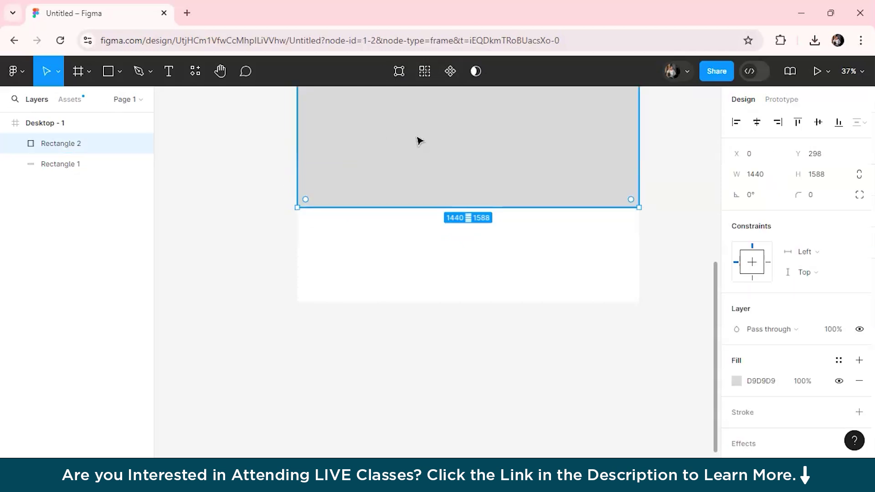
key("ctrl+v")
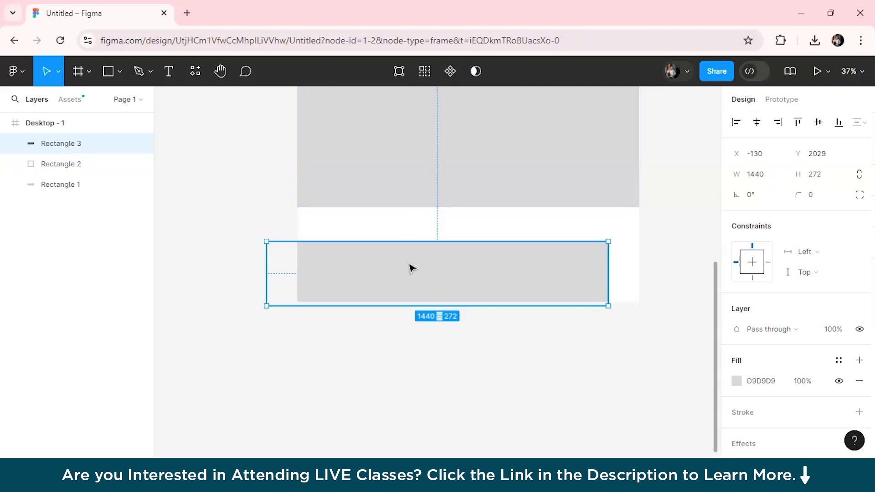
left_click_drag(410, 268, 445, 265)
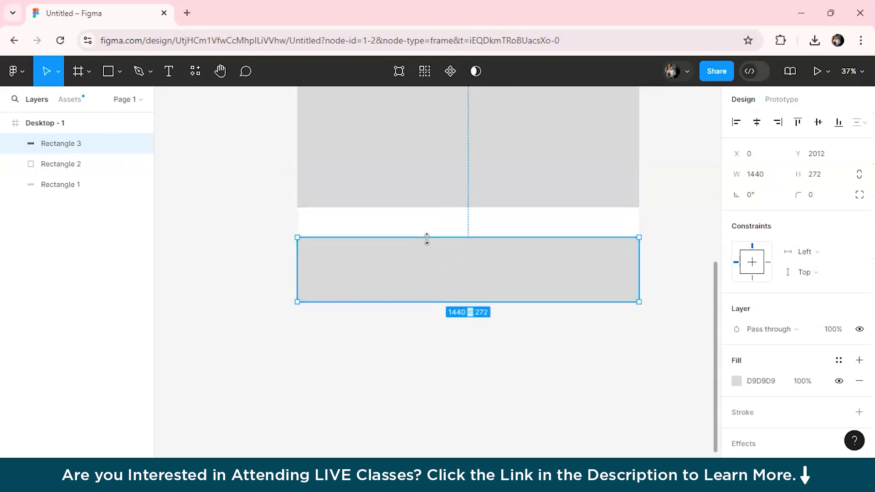
left_click(412, 205)
left_click_drag(413, 206, 425, 233)
left_click(259, 201)
key("shift+1")
scroll(544, 238, "up", 4, "ctrl")
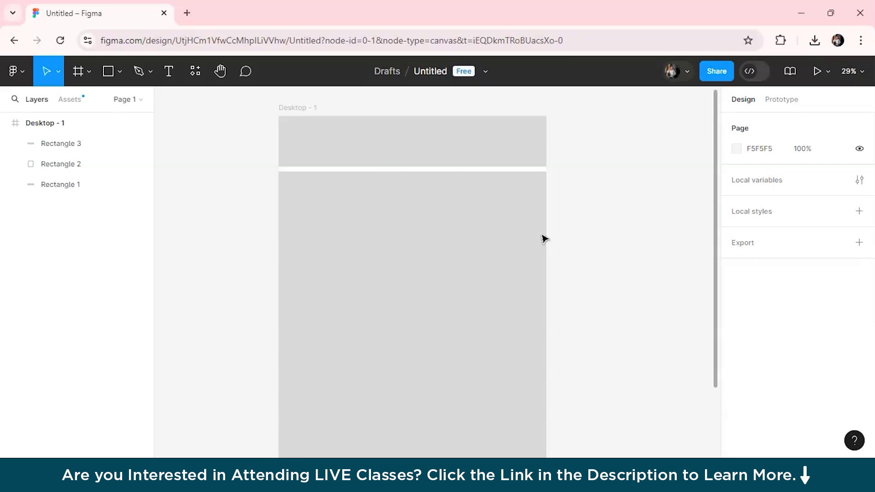
scroll(601, 235, "up", 2)
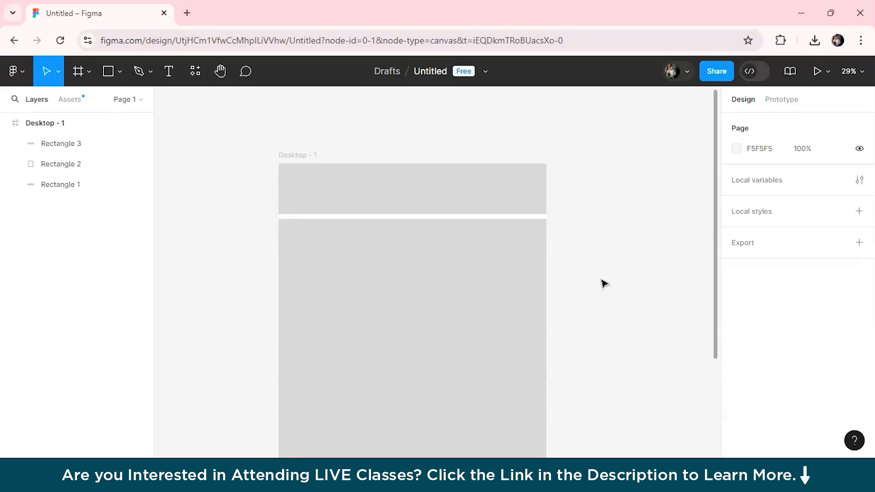
Step: Add a layout grid to Desktop - 1 and switch it to Columns
left_click(317, 164)
scroll(800, 326, "down", 3)
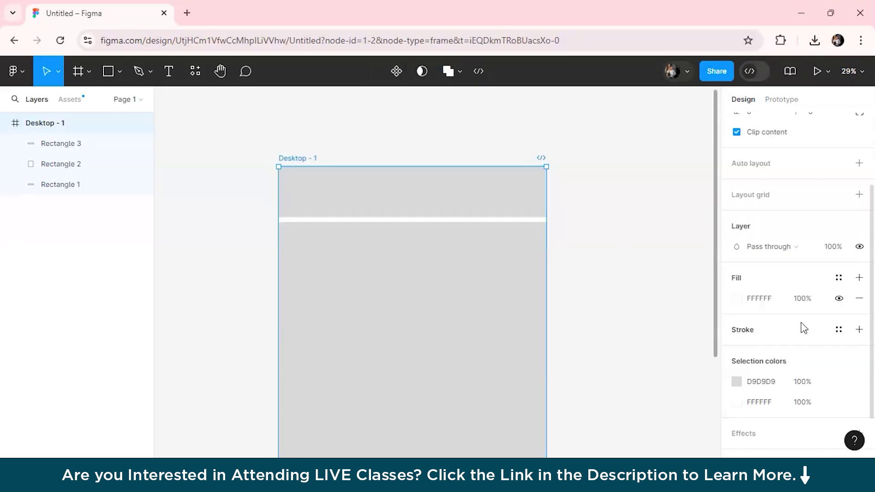
left_click(859, 195)
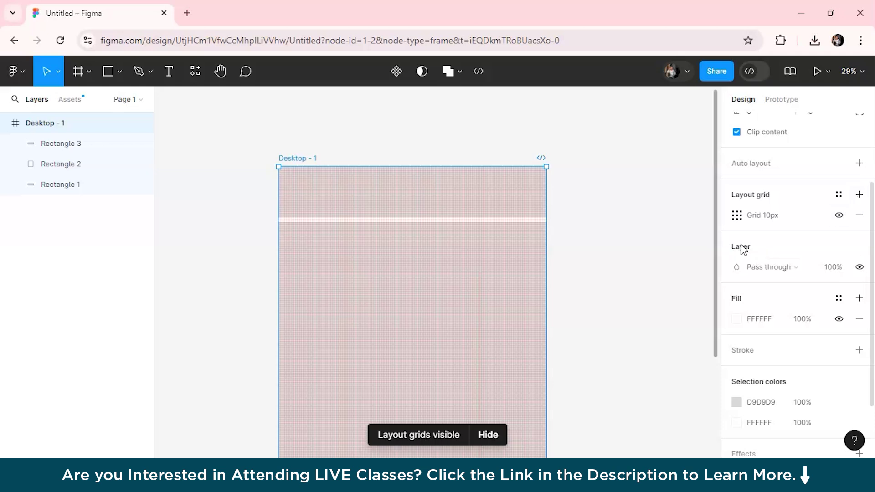
left_click(738, 217)
left_click(587, 219)
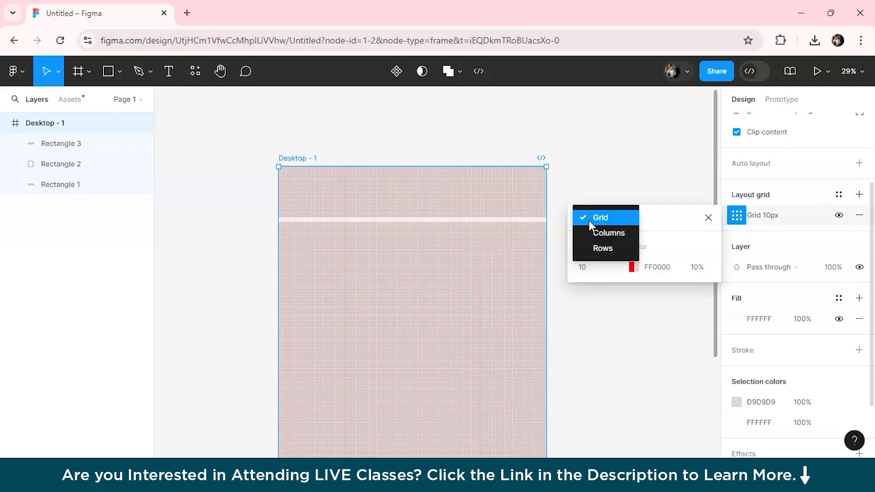
left_click(589, 236)
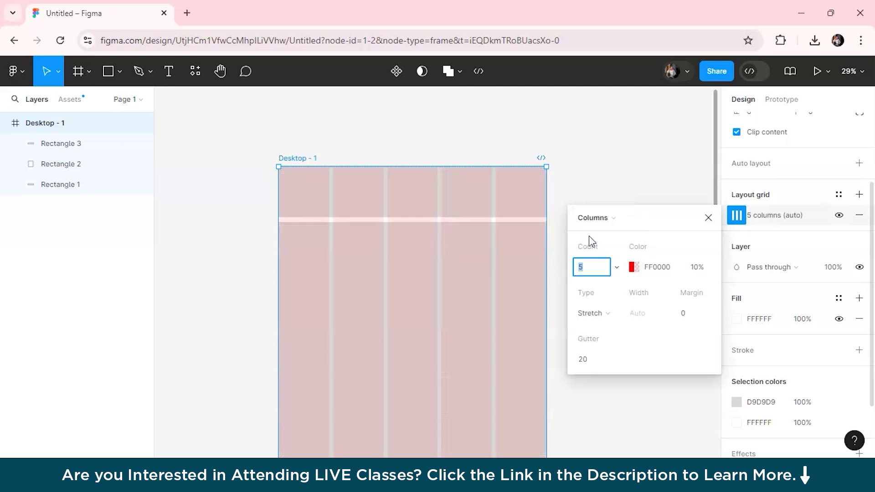
Step: Set the column grid to 12 columns, Center type and 75 px column width
type("12")
key("Return")
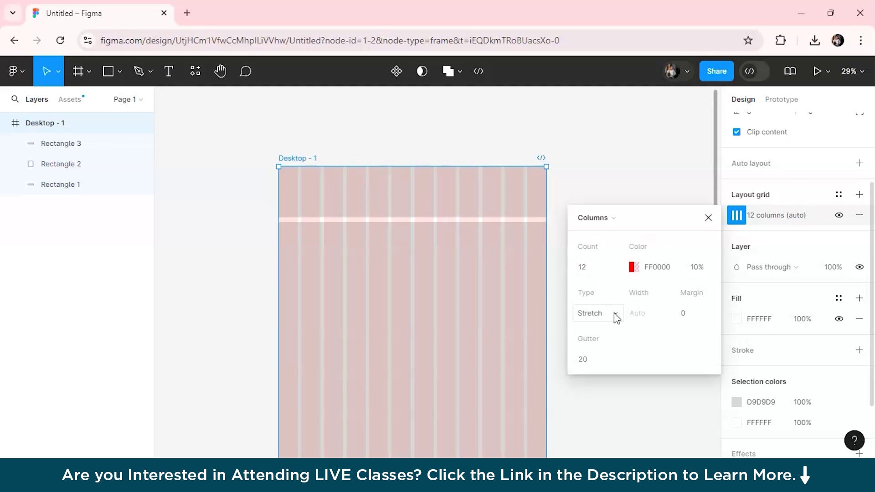
left_click(600, 316)
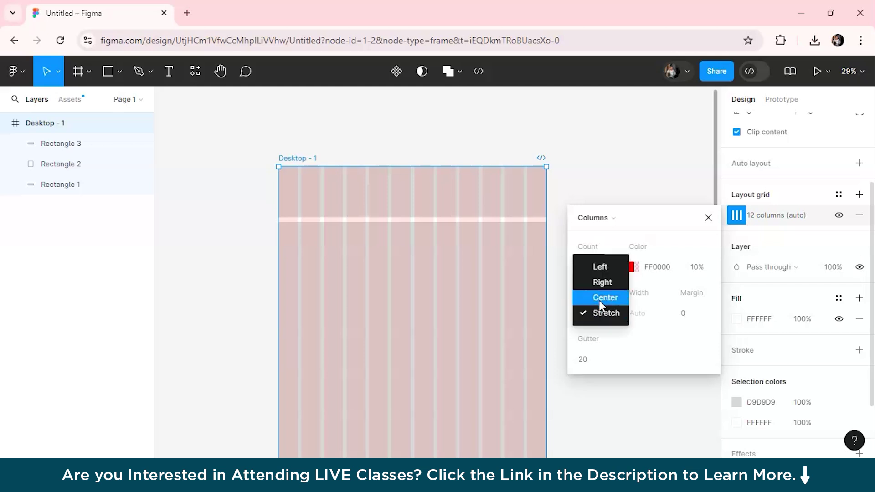
left_click(599, 298)
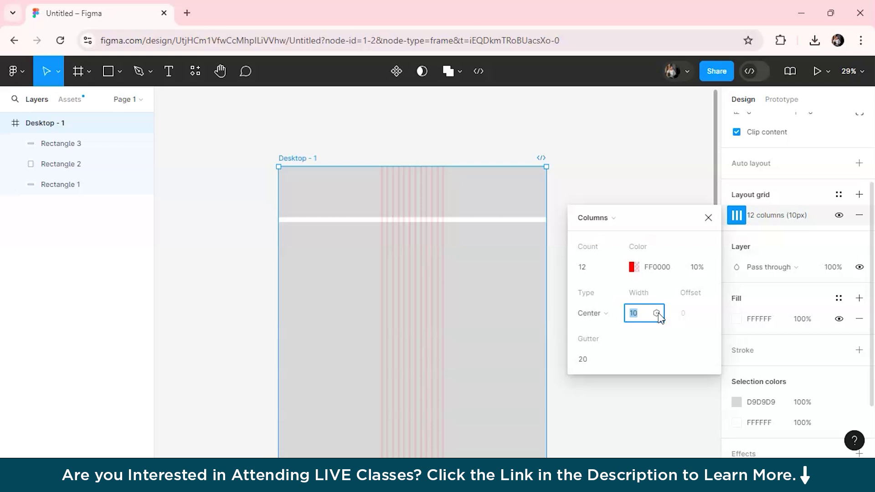
type("75")
key("Return")
left_click(708, 218)
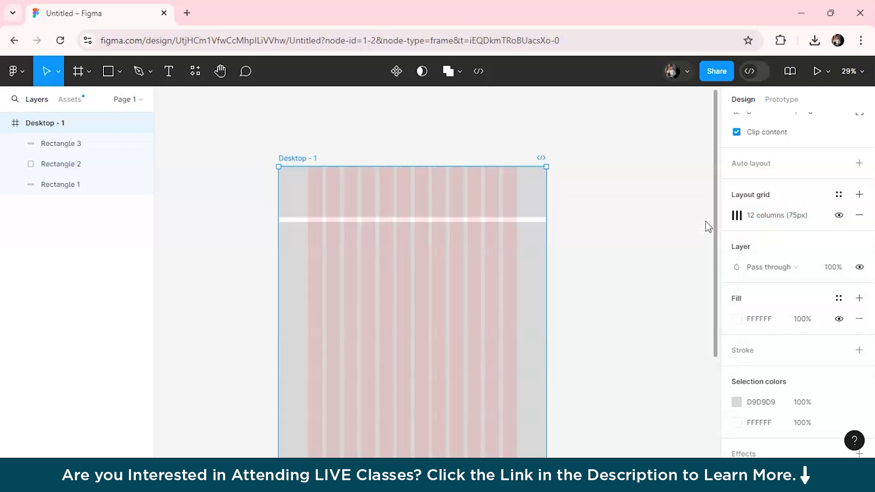
scroll(400, 316, "up", 3)
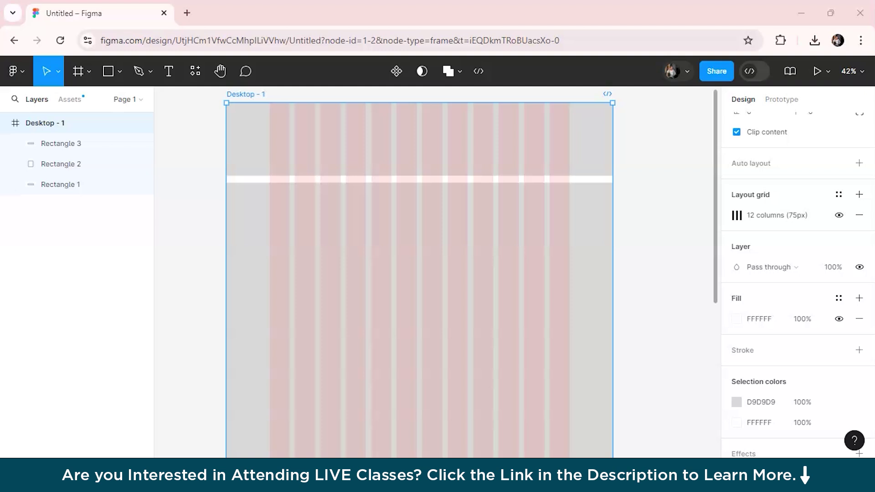
scroll(299, 266, "up", 3)
scroll(301, 267, "up", 1)
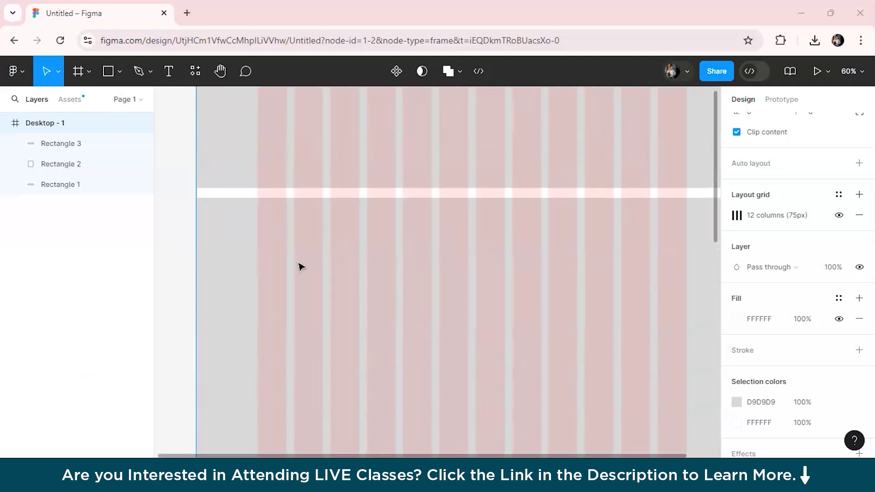
scroll(301, 267, "up", 2)
scroll(301, 267, "right", 2)
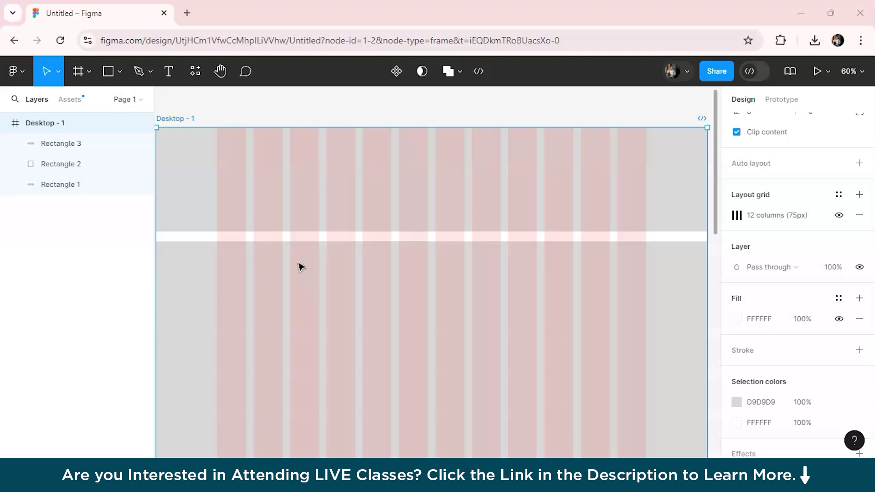
Step: Set the header rectangle's height to 150
left_click(291, 182)
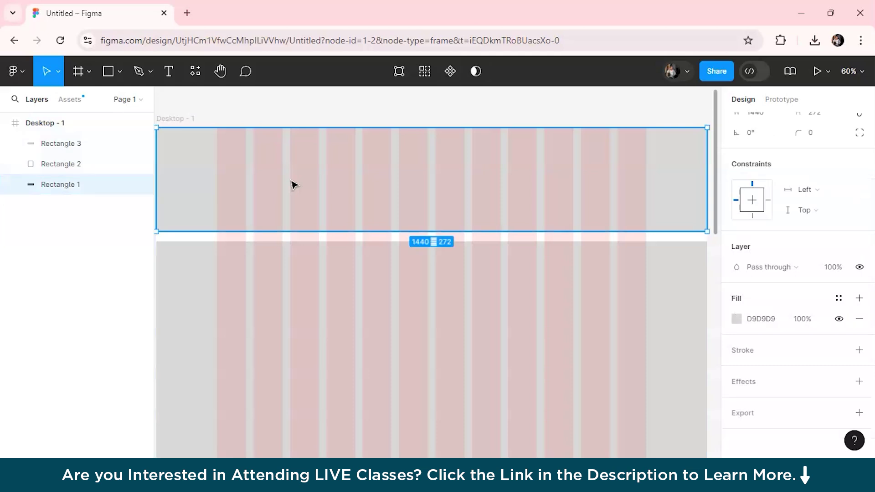
scroll(775, 169, "up", 2)
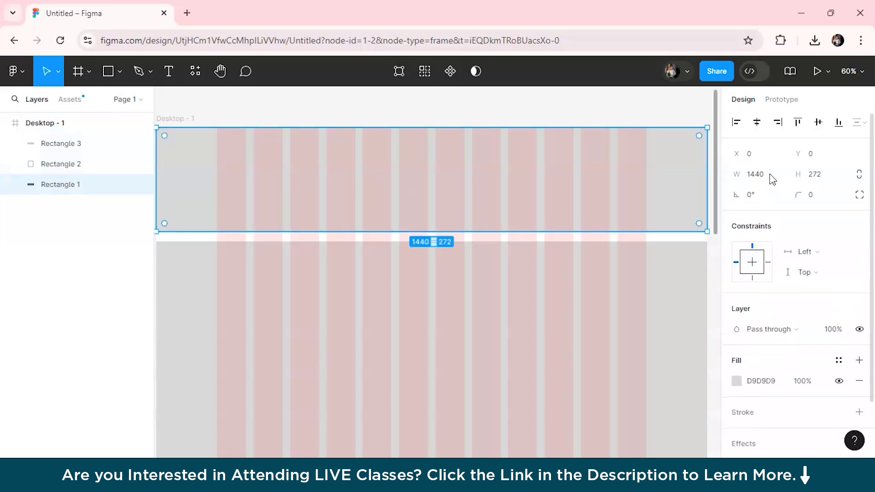
left_click(816, 176)
type("150")
key("Return")
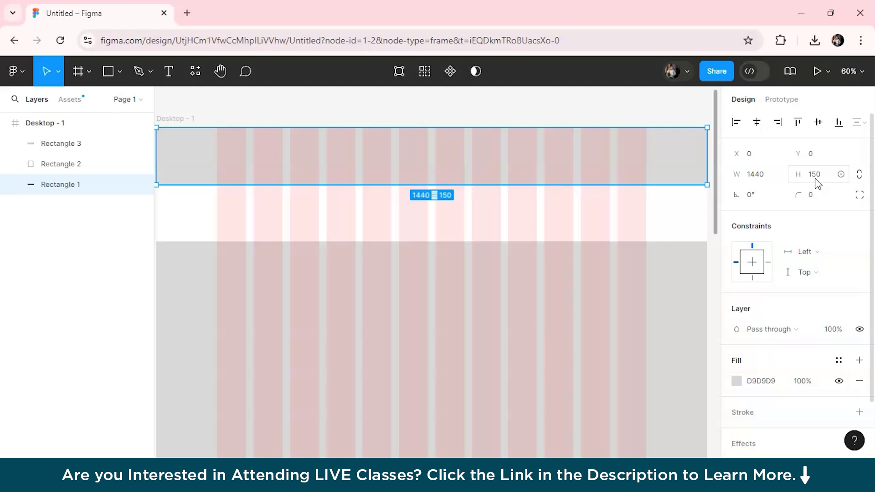
Step: Add fills, hiding the black 000000 and grey D9D9D9 ones so only the 20% Linear fill shows
key("ctrl+v")
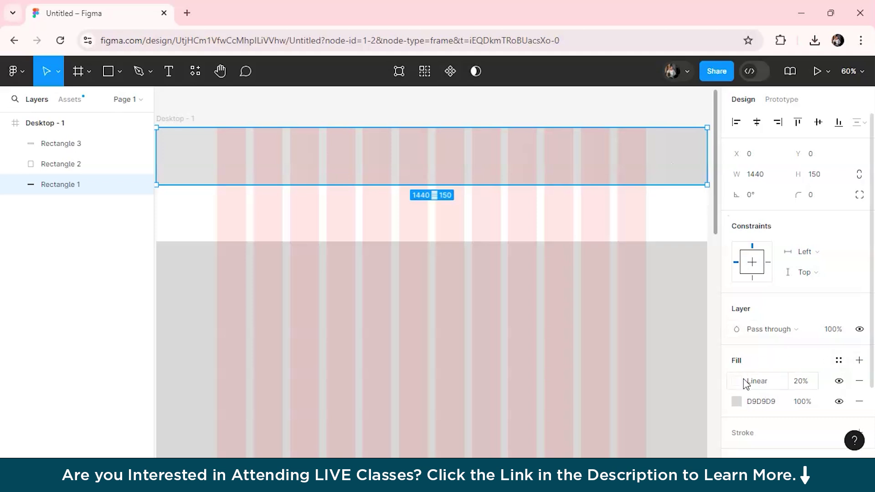
left_click(859, 361)
left_click(839, 381)
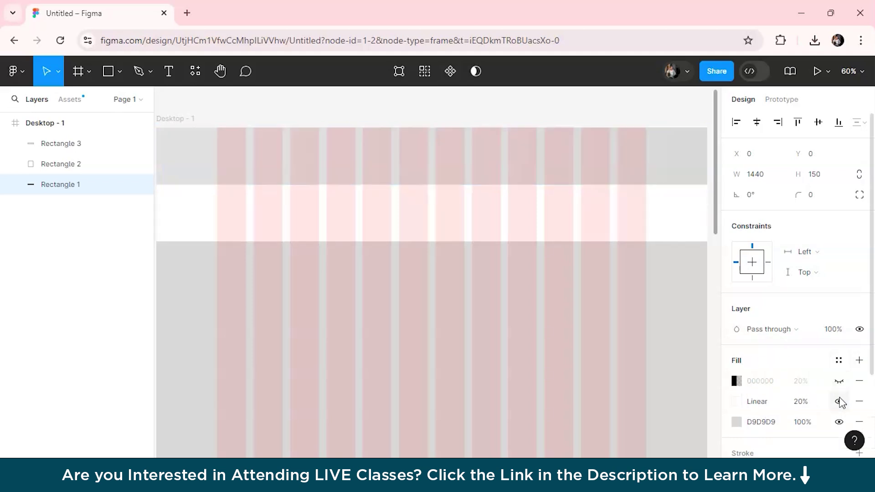
left_click(839, 402)
left_click(839, 422)
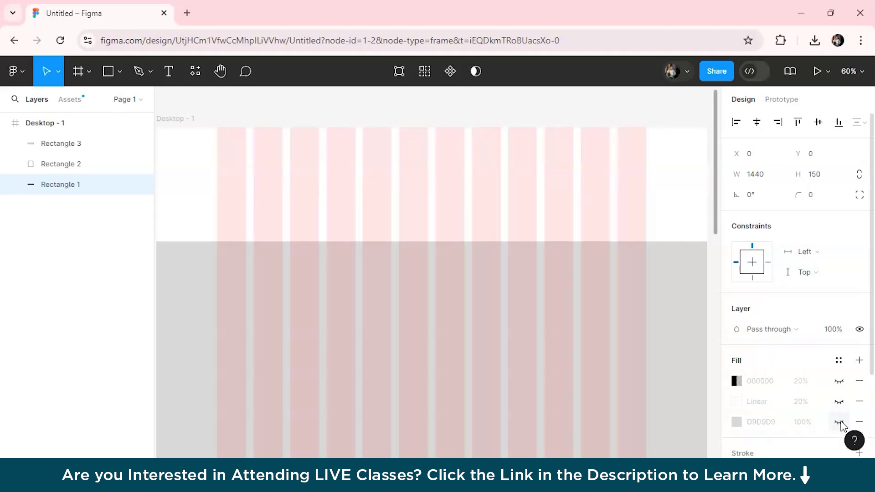
left_click(736, 381)
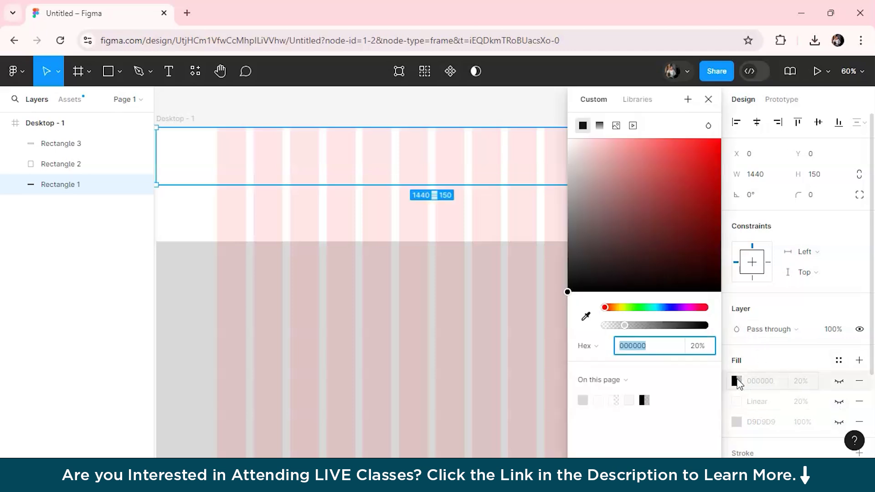
left_click(839, 382)
left_click(839, 382)
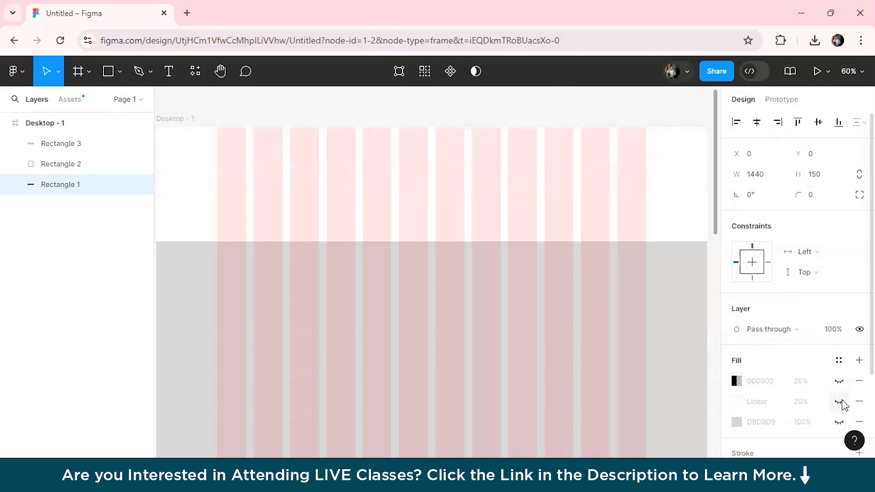
left_click(839, 401)
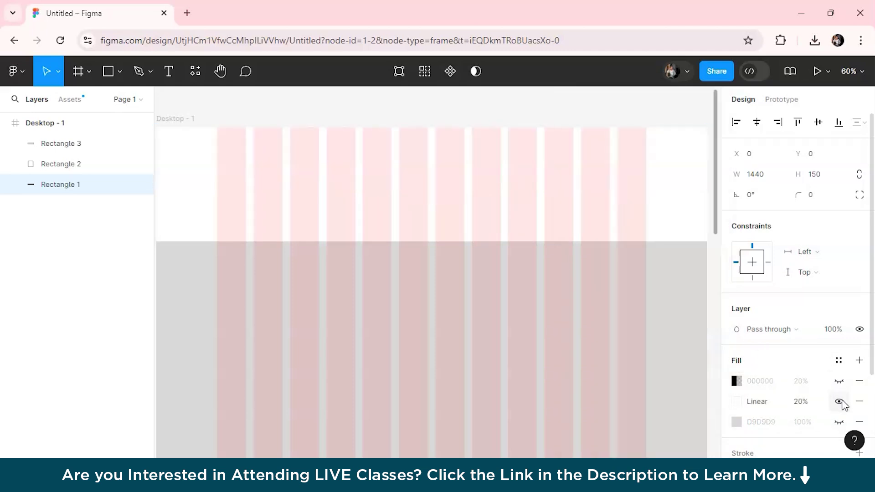
Step: Replace the header's Linear fill with a rainy-street photo from Downloads, boosting contrast and saturation
left_click(737, 402)
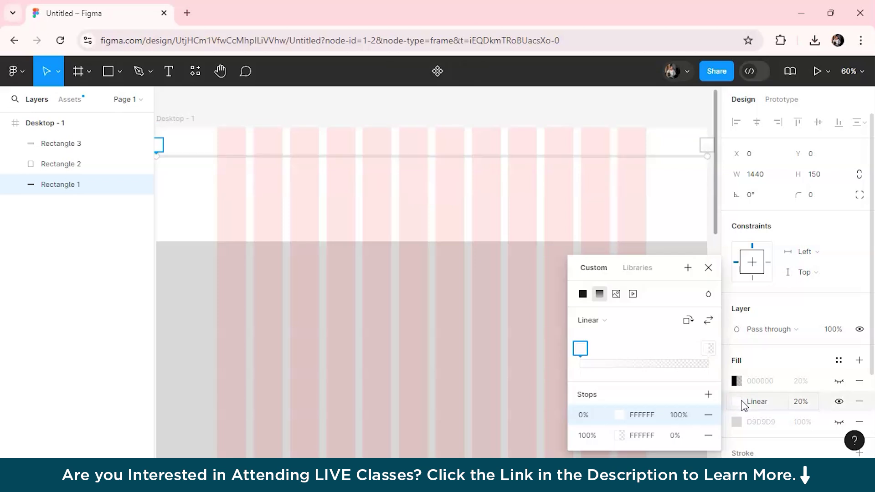
left_click(617, 295)
left_click(631, 246)
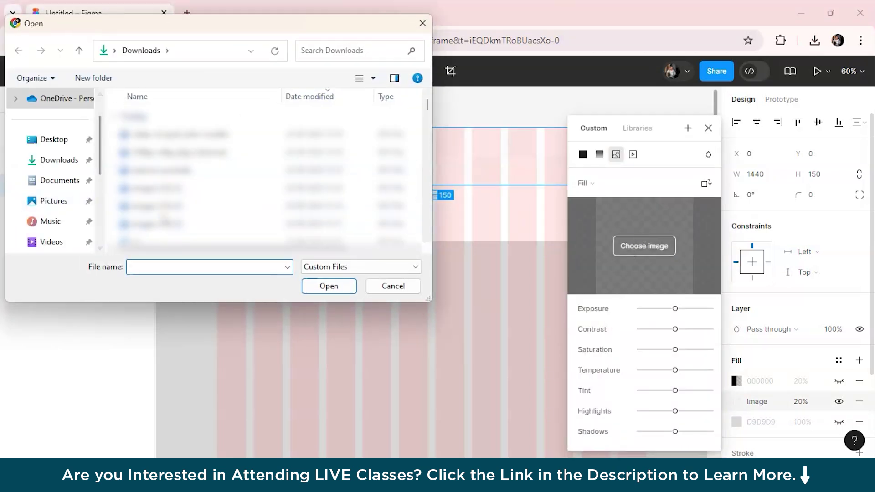
double_click(156, 241)
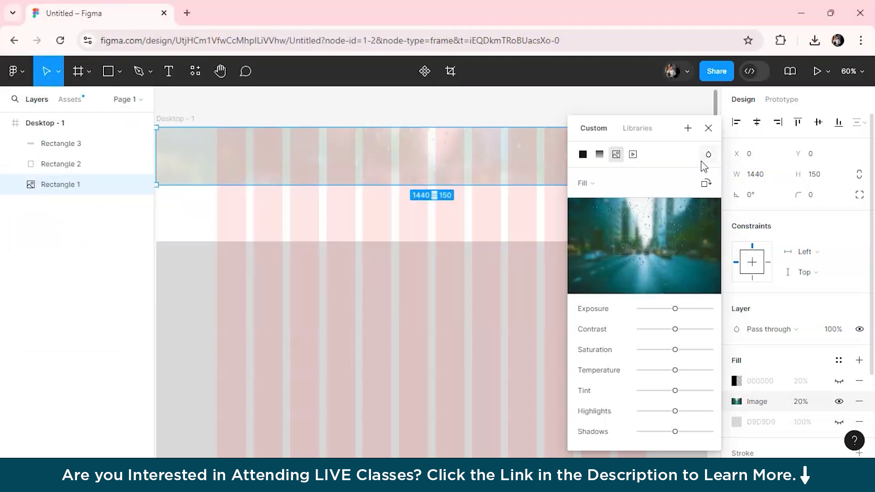
left_click_drag(675, 309, 712, 355)
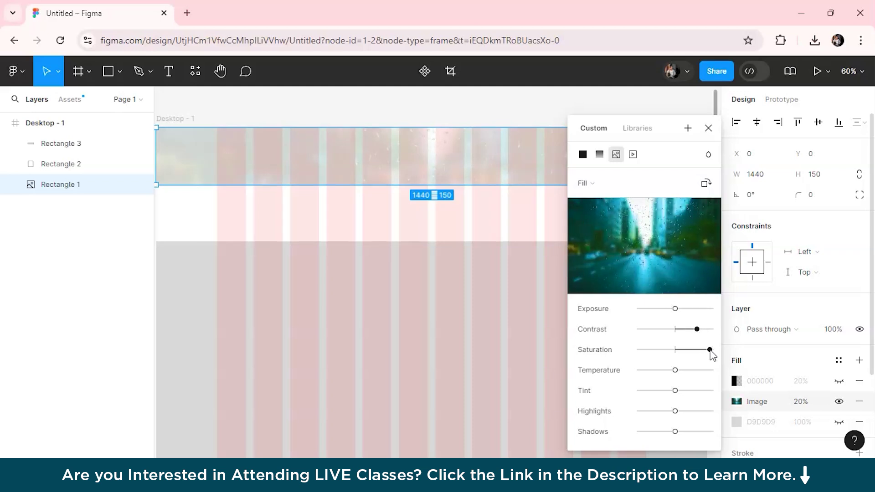
left_click(708, 128)
left_click(530, 92)
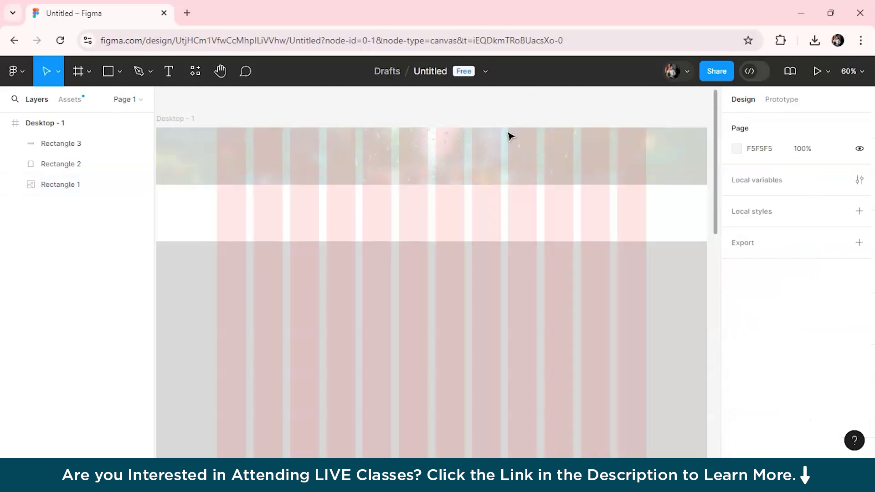
scroll(469, 176, "up", 5)
scroll(469, 176, "up", 2)
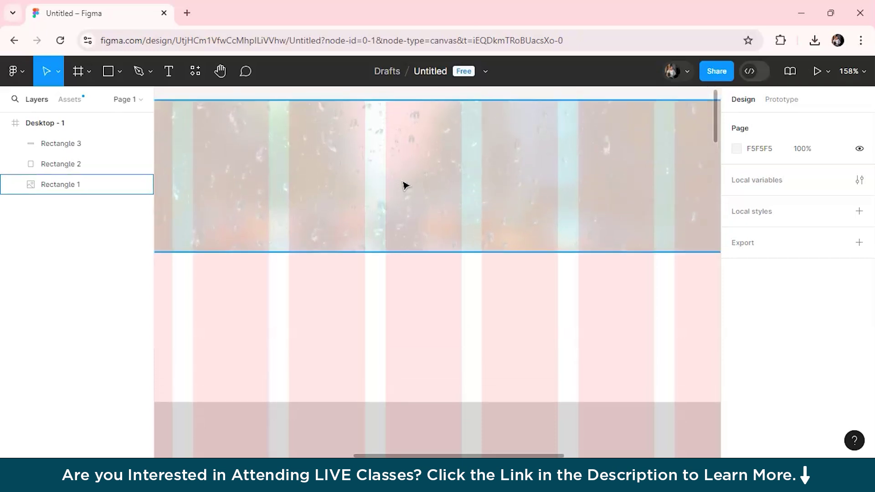
scroll(405, 184, "down", 5)
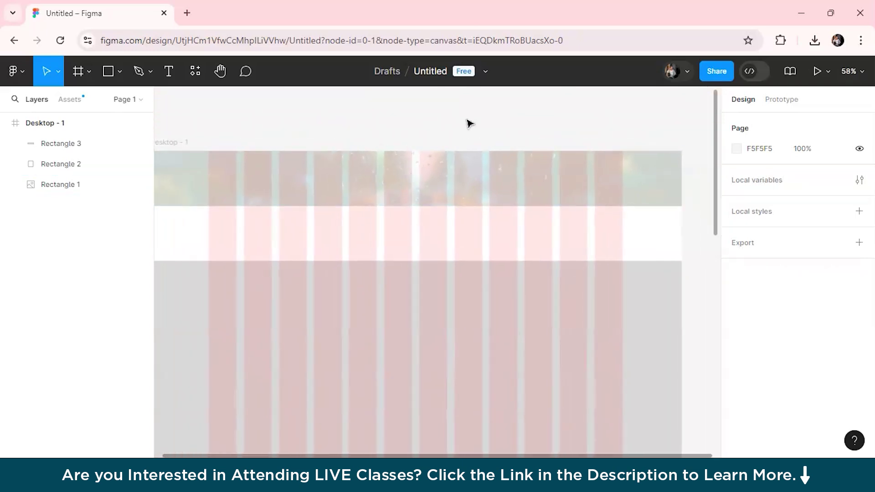
scroll(460, 141, "left", 1)
scroll(461, 142, "right", 1)
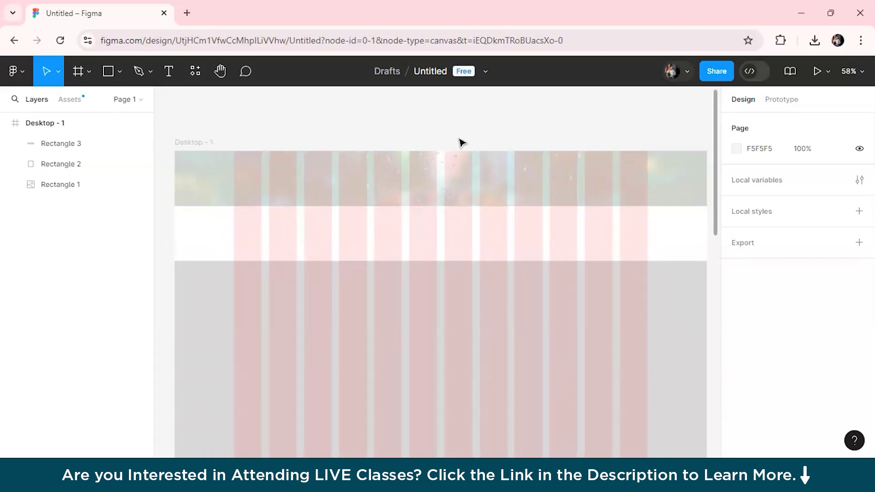
Step: Type the title, the photographer's name plus 'photograph', in the header and select it all
key("t")
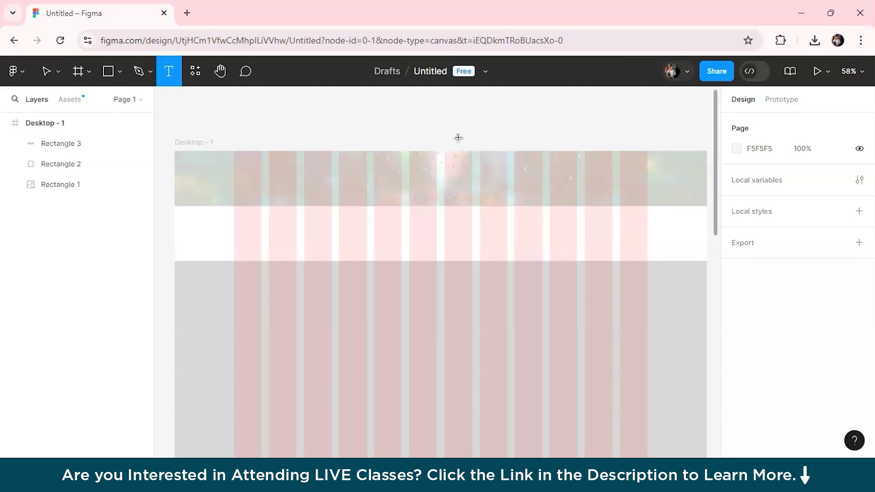
left_click(318, 173)
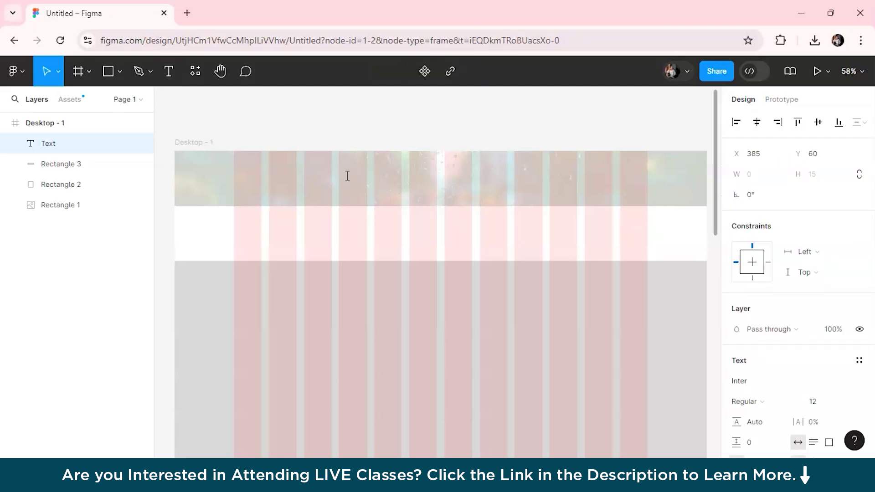
type("1")
key("BackSpace")
type("Sneha's photography")
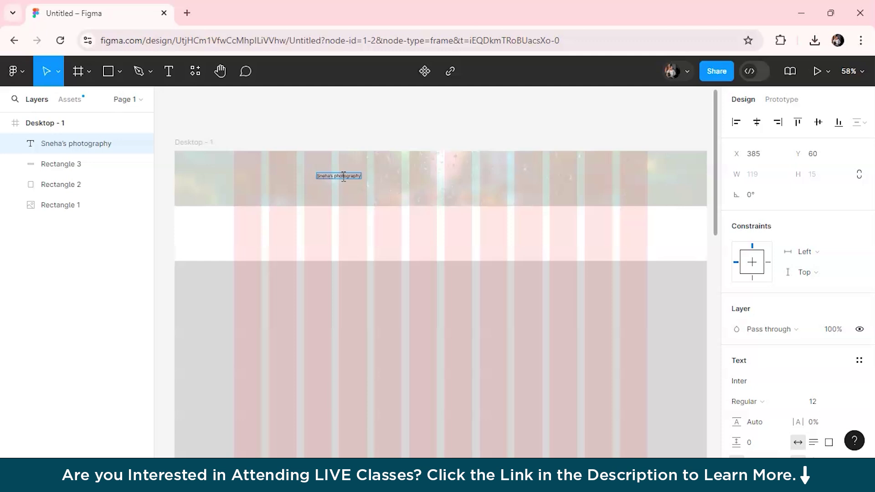
key("ctrl+a")
Step: Set the title's font to Playfair Display at size 48
scroll(790, 383, "down", 1)
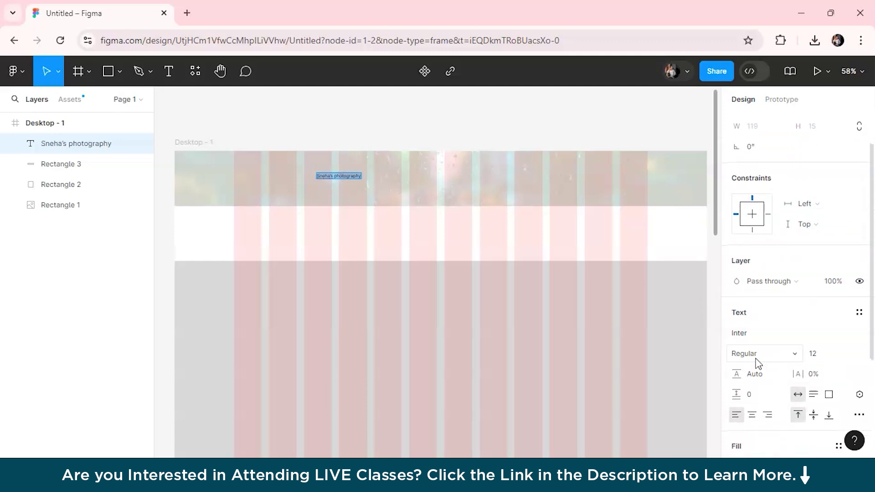
left_click(747, 336)
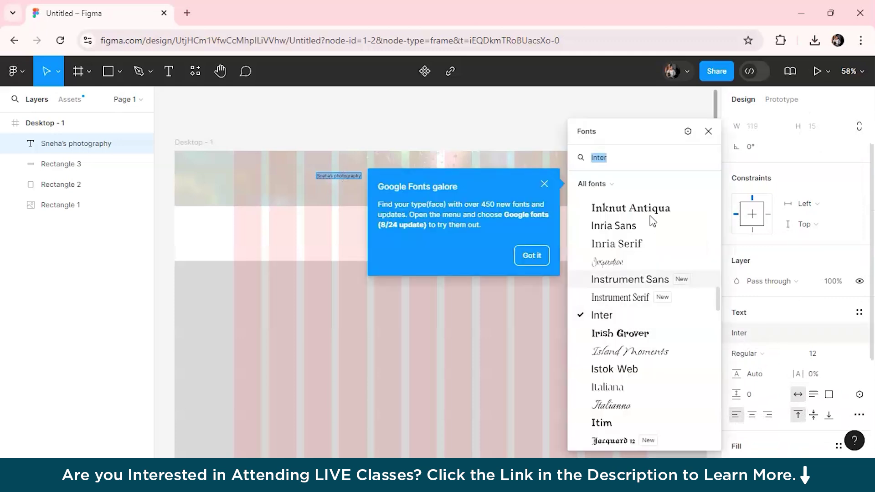
key("BackSpace")
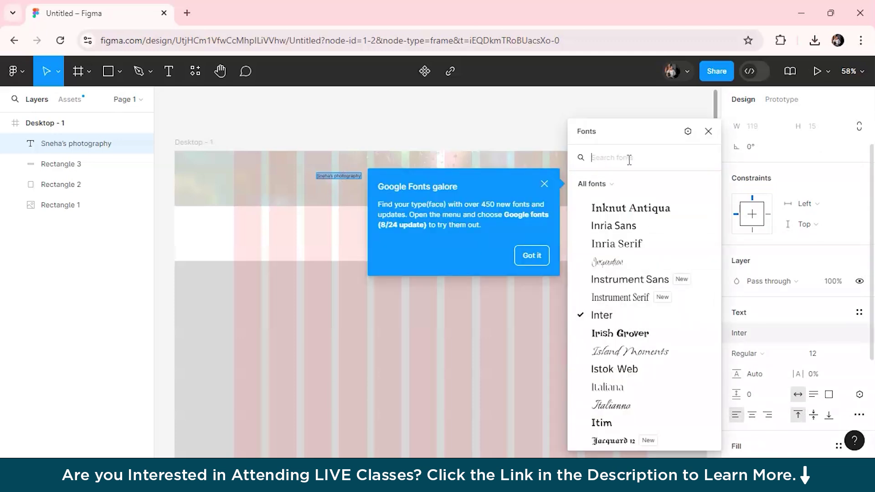
type("playfa")
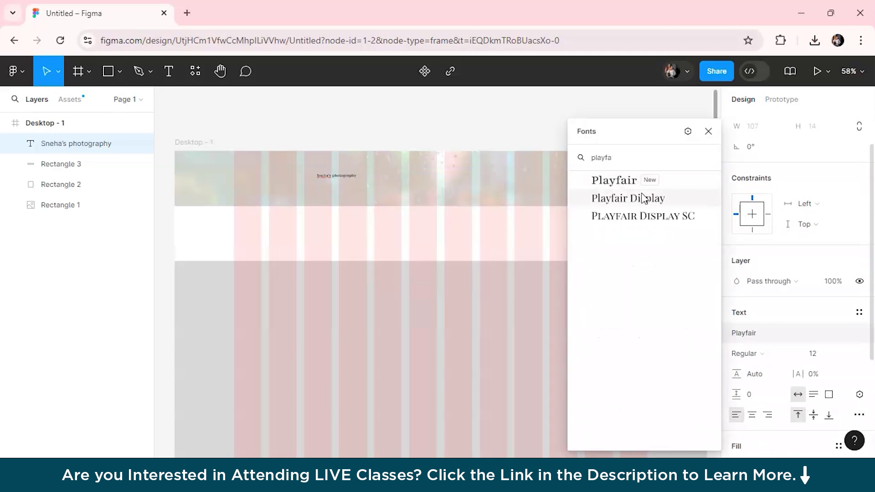
left_click(644, 199)
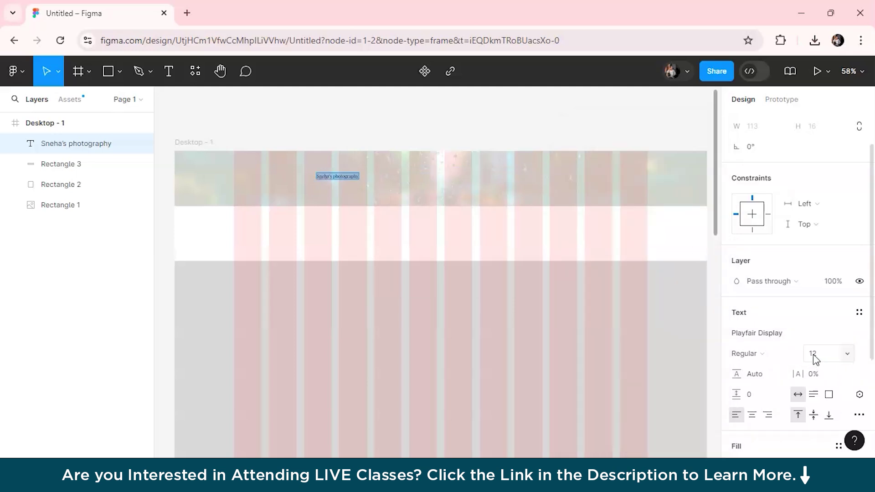
left_click(813, 355)
type("48")
key("Return")
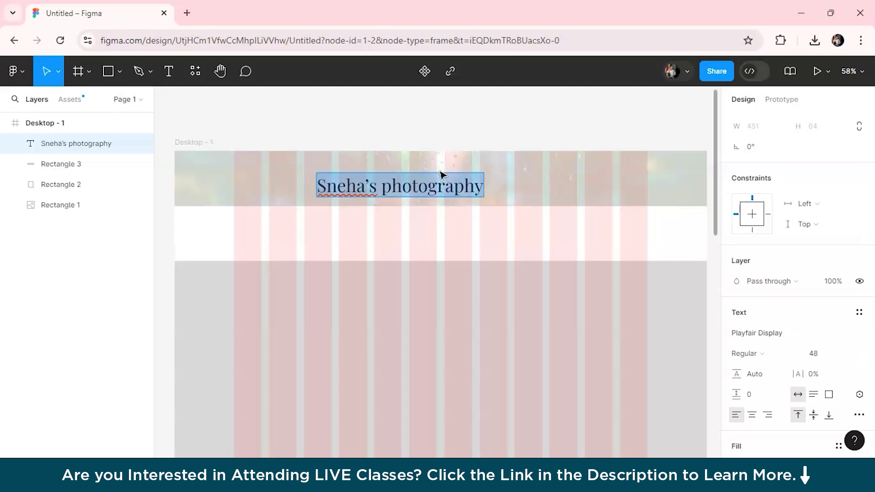
key("Escape")
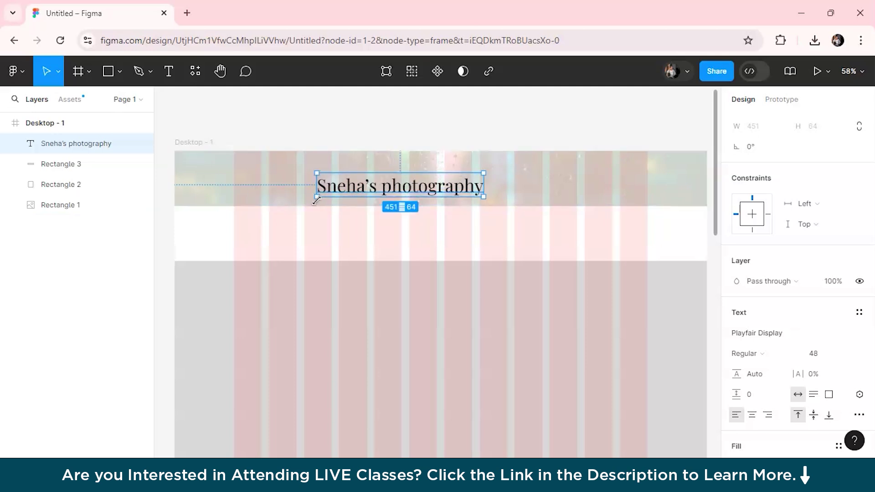
Step: Resize the title's text box to fit within the header band
left_click_drag(316, 187, 234, 185)
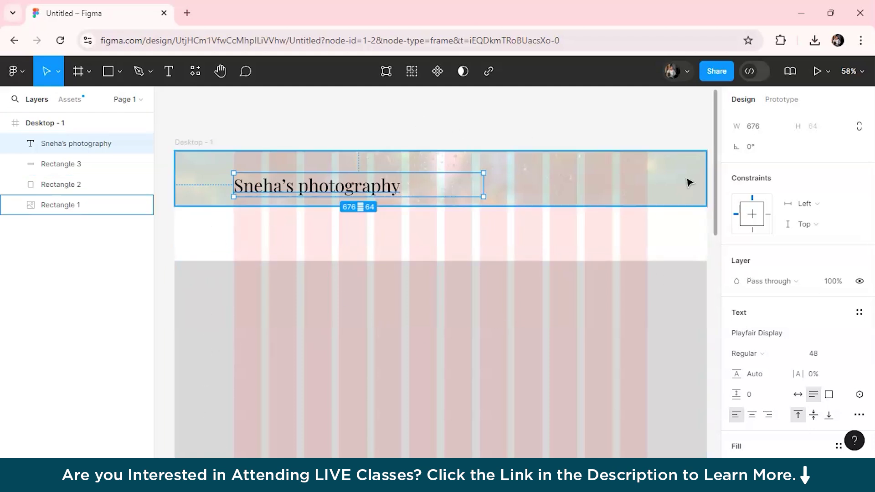
left_click_drag(483, 185, 360, 166)
left_click(600, 217)
left_click(360, 180)
left_click(475, 203)
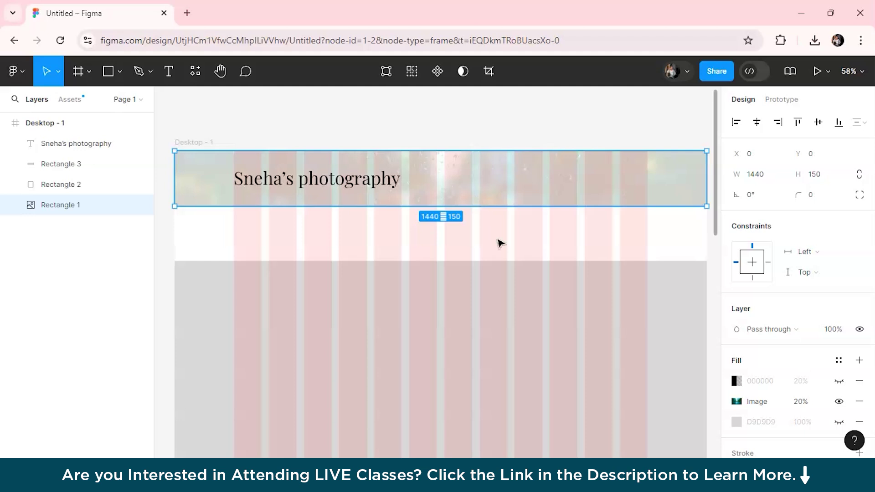
Step: Add an 'About' nav label in the header and set its font size to 20
key("t")
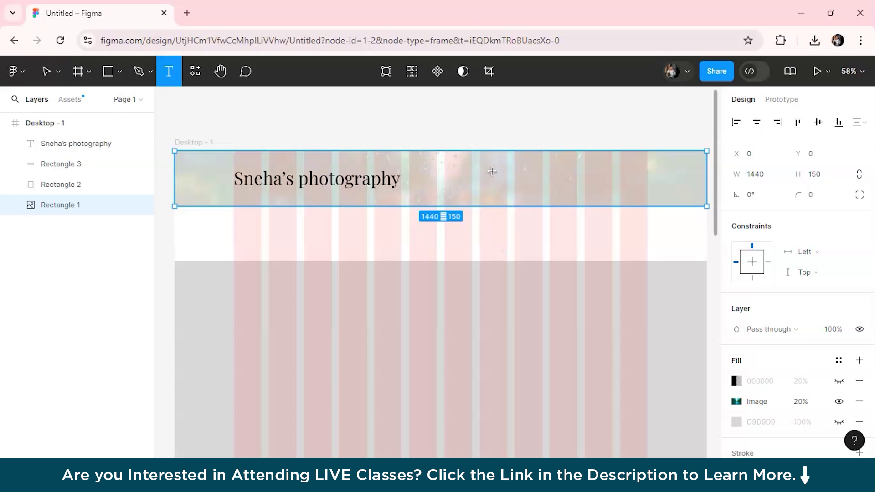
left_click(494, 173)
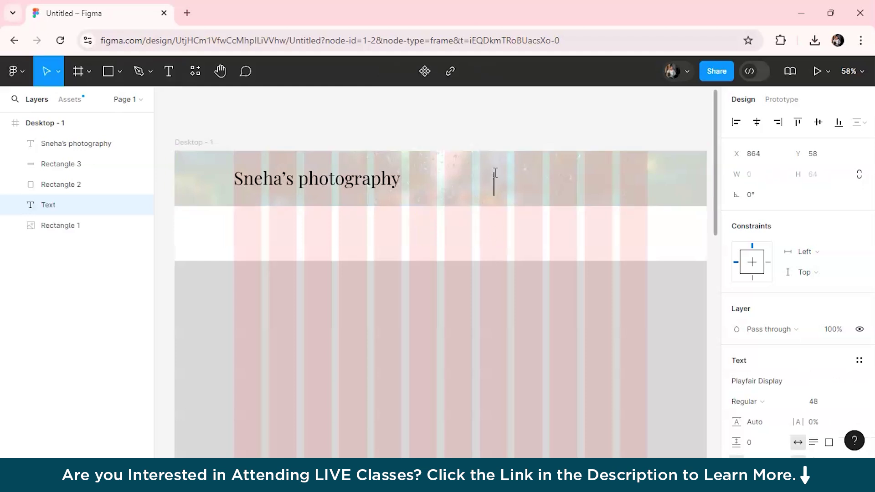
type("About")
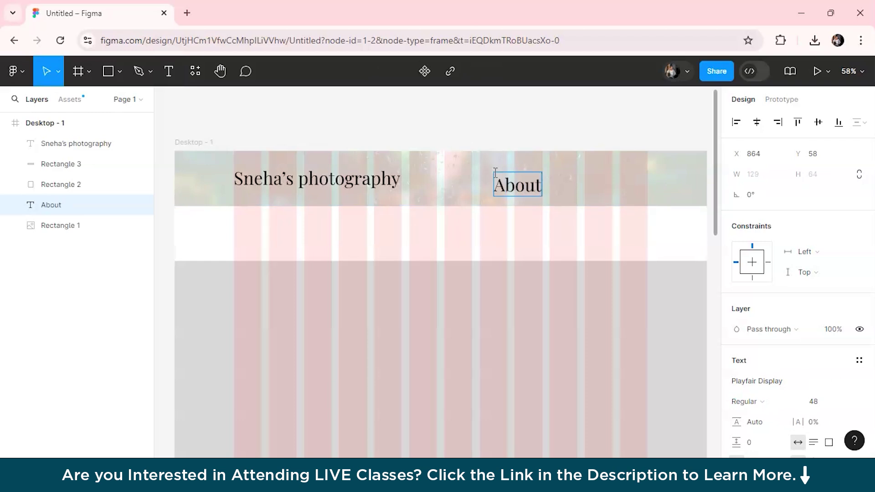
key("ctrl+a")
left_click(826, 405)
type("18")
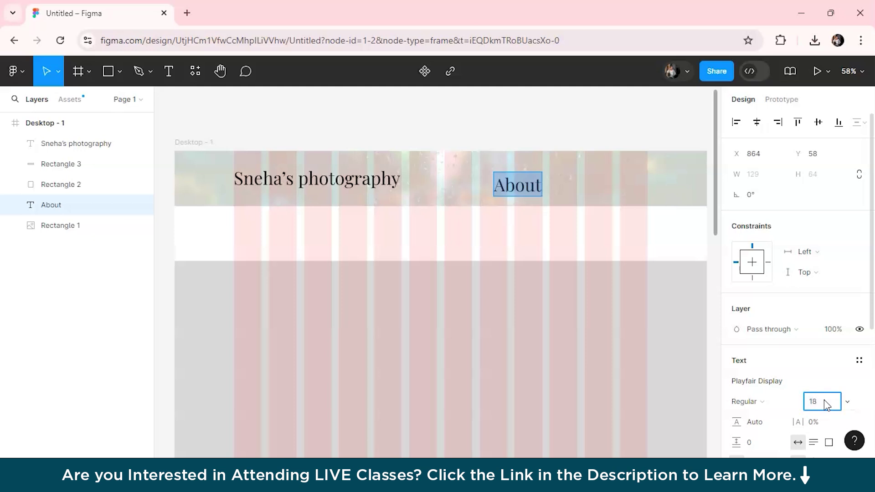
key("Return")
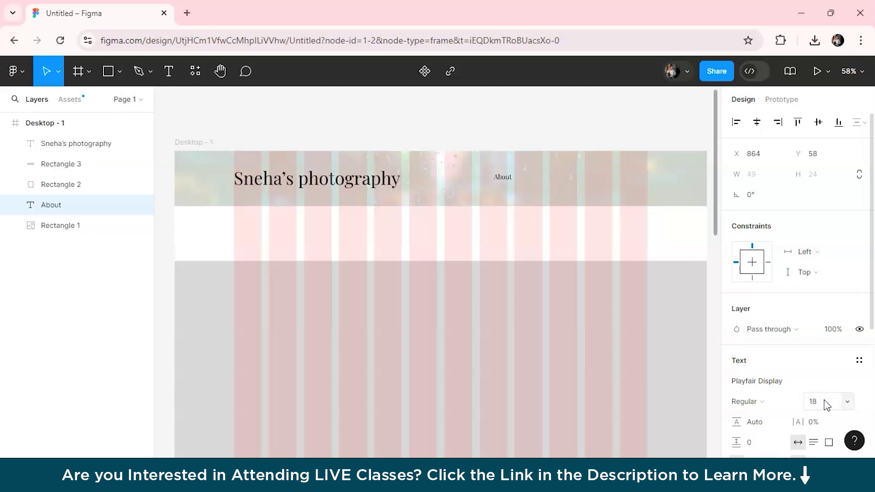
scroll(584, 212, "up", 2)
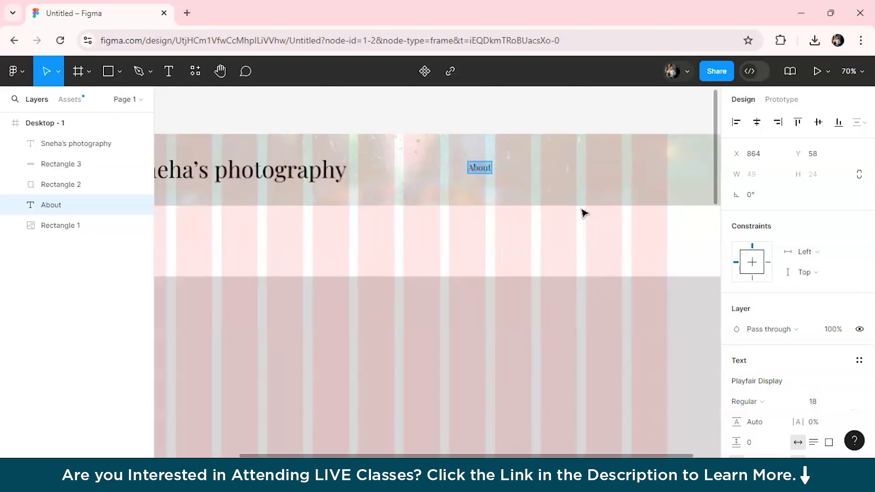
scroll(584, 212, "up", 2)
scroll(583, 212, "down", 2)
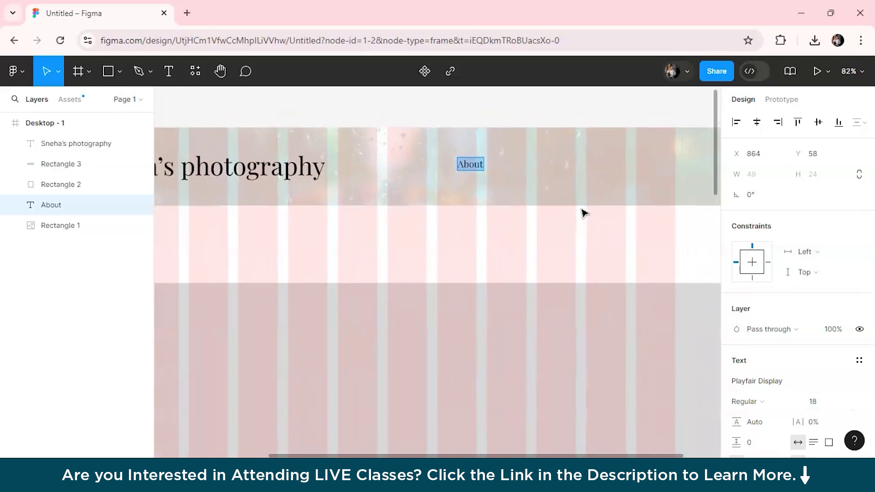
left_click(815, 402)
type("20")
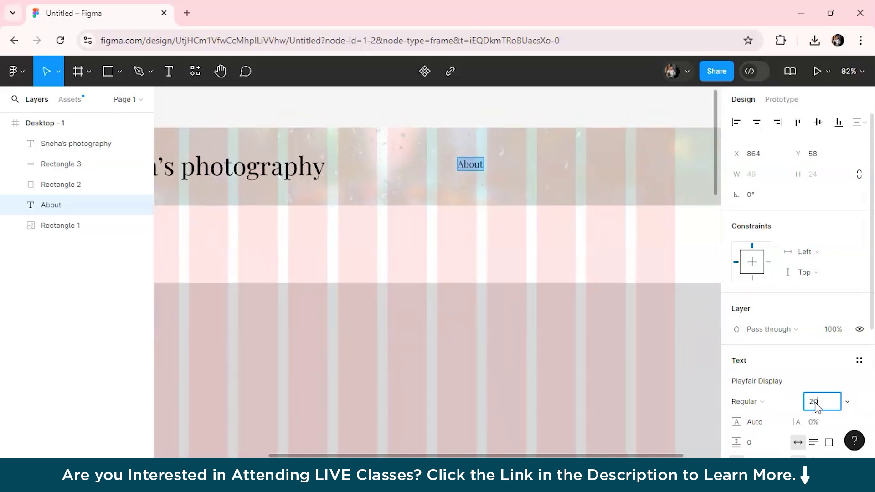
key("Return")
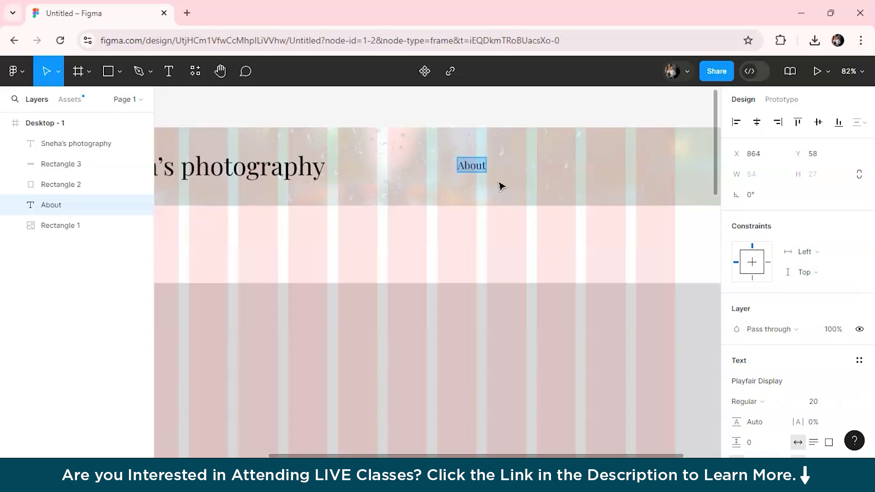
Step: Add 'Home' and 'Contact' nav labels to the header banner
left_click(500, 183)
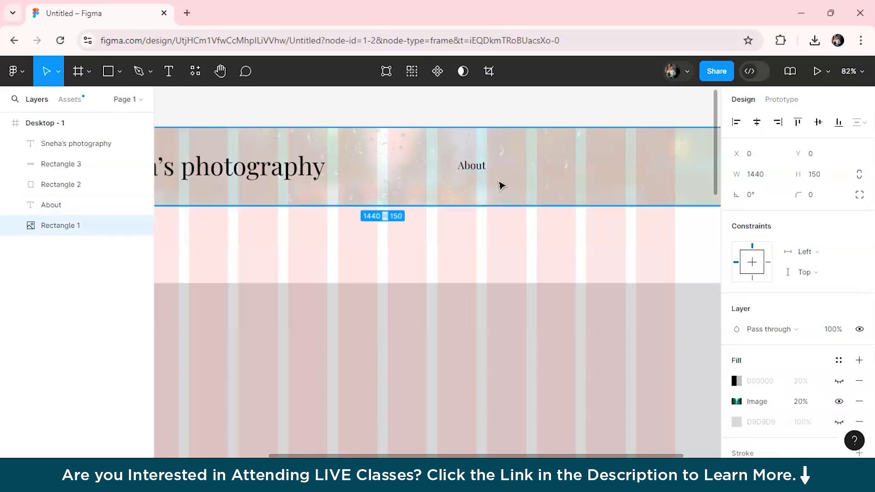
key("t")
left_click(520, 170)
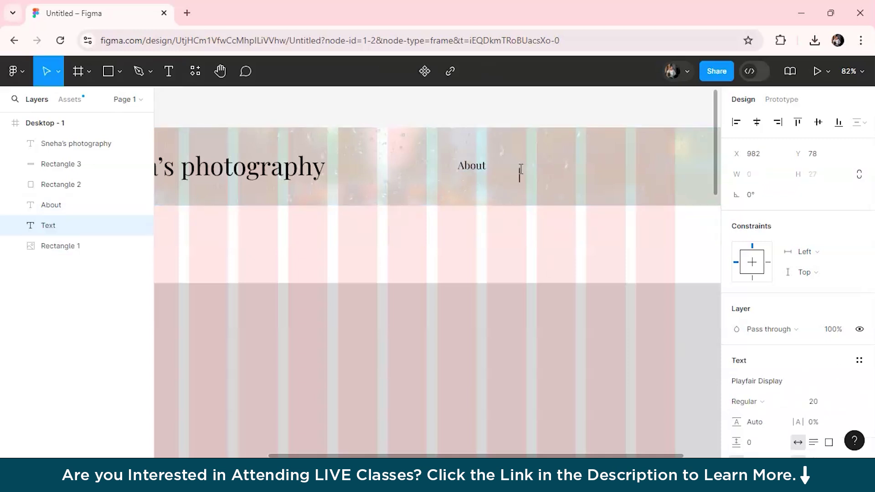
type("Home")
key("Escape")
key("Return")
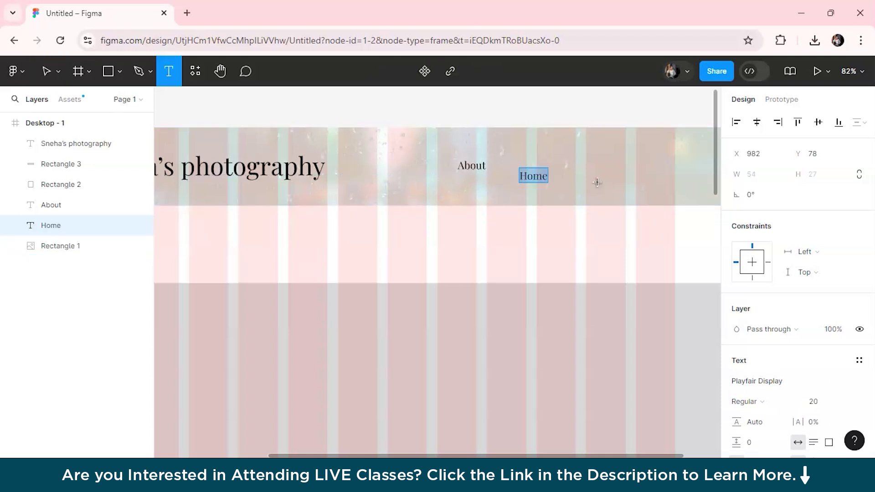
left_click(597, 183)
type("Contact")
key("Escape")
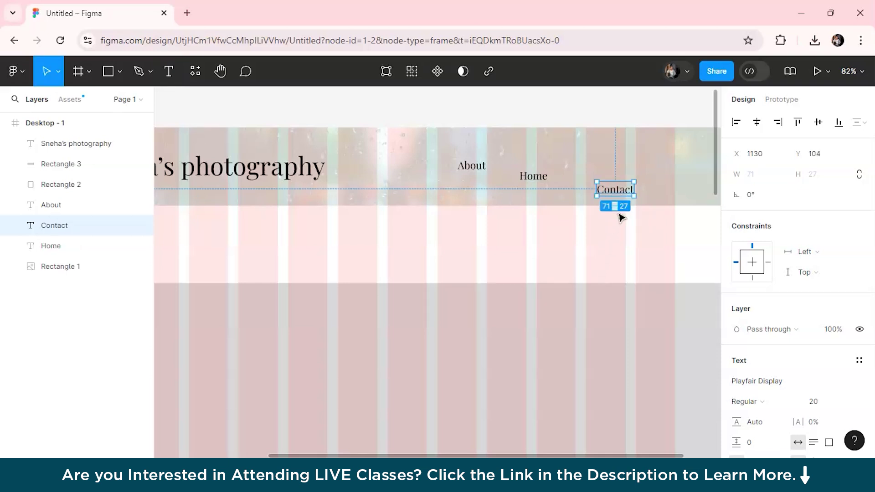
Step: Move Contact and About so all three nav labels form one evenly spaced row
left_click_drag(619, 189, 660, 165)
scroll(621, 236, "down", 5)
scroll(621, 236, "up", 4)
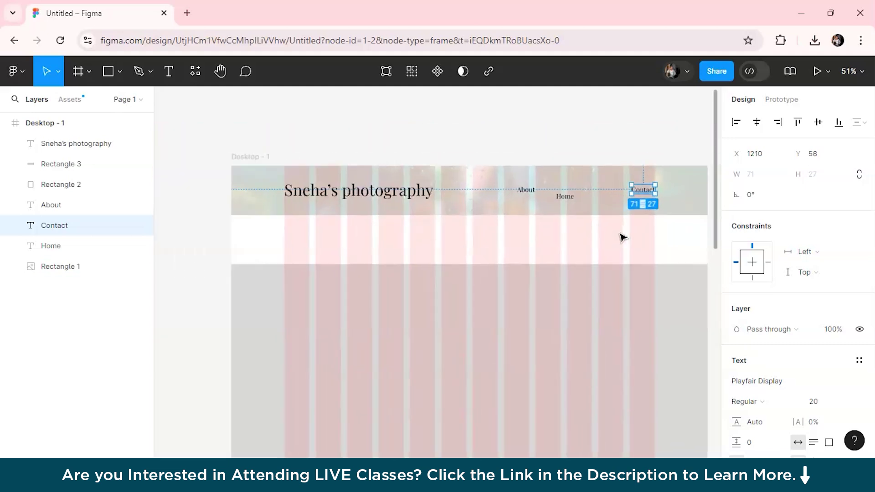
left_click(574, 180)
left_click_drag(504, 180, 498, 177)
left_click(514, 130)
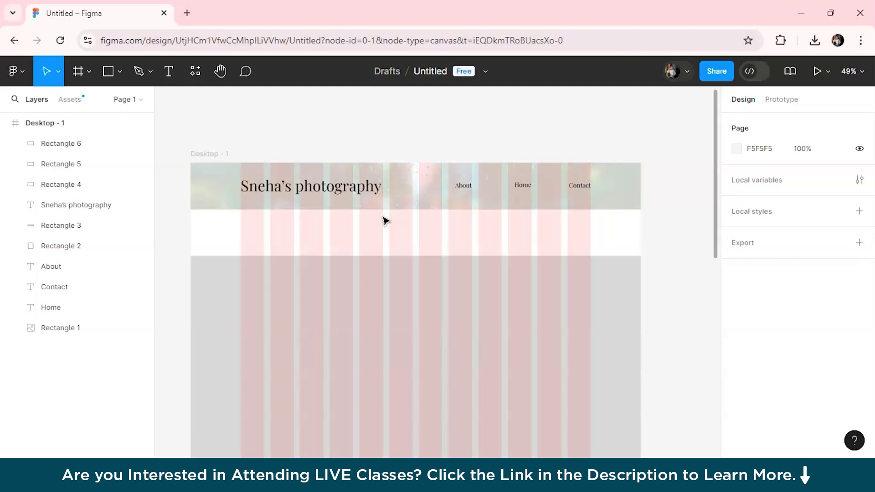
Step: Draw a white FFFFFF rectangle at the top left of the grey gallery section
scroll(385, 221, "down", 2)
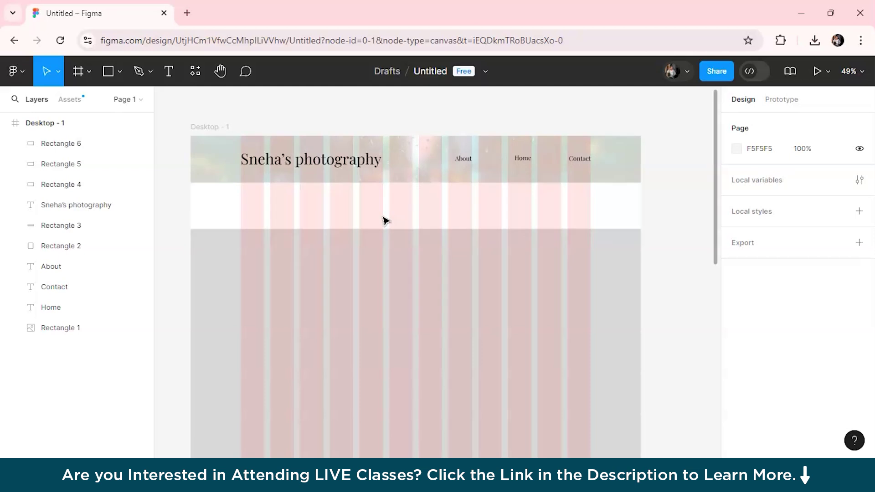
key("r")
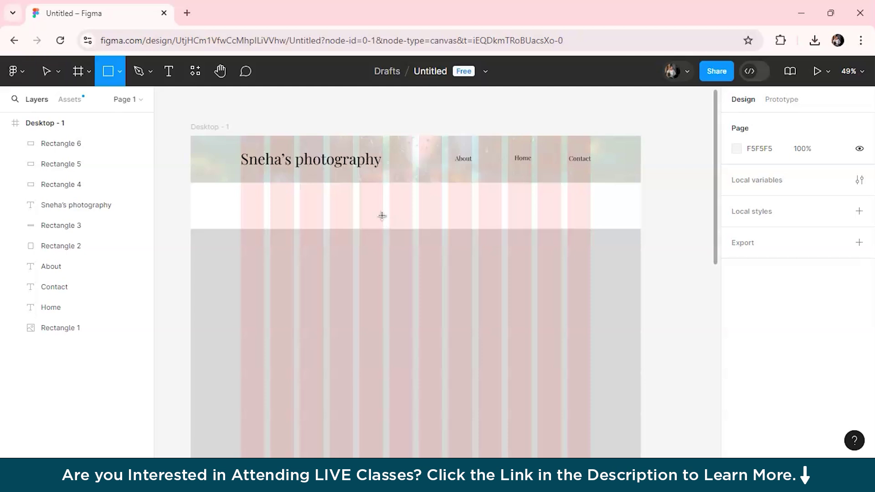
mouse_move(240, 250)
left_mouse_down()
mouse_move(328, 275)
mouse_move(354, 299)
mouse_move(354, 316)
mouse_move(324, 308)
left_mouse_up()
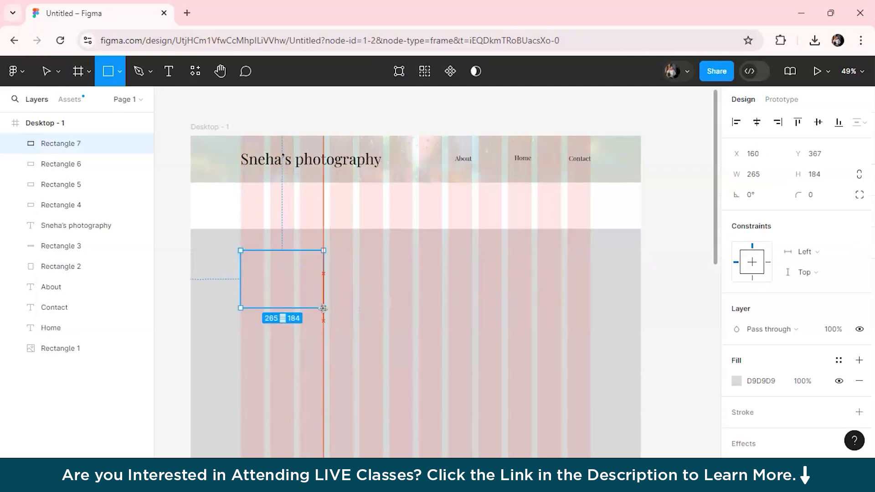
left_click(738, 381)
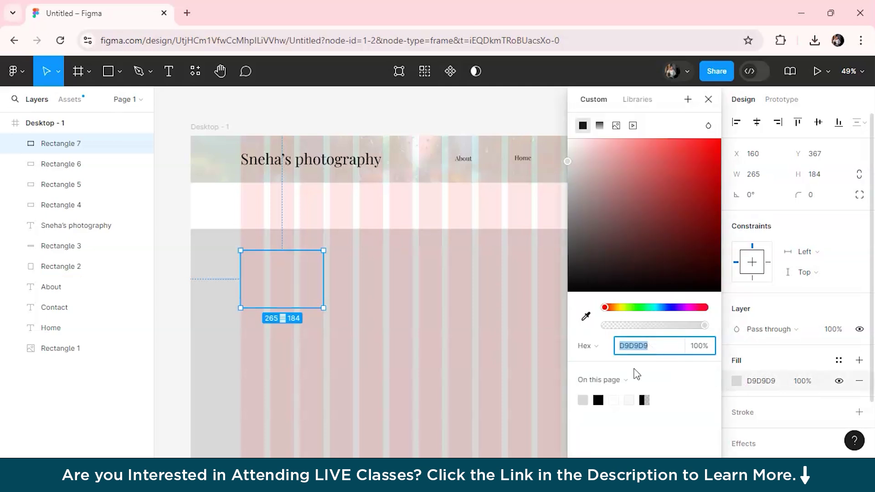
left_click(616, 401)
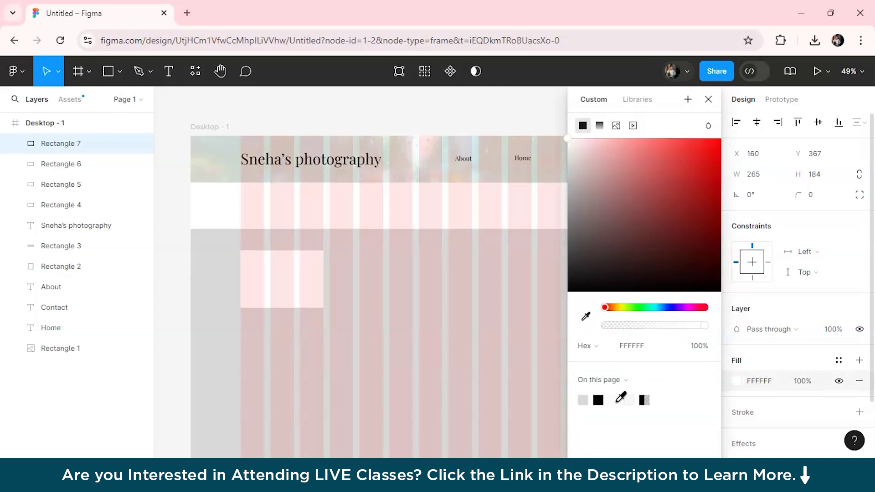
left_click(182, 254)
left_click(282, 285)
Step: Duplicate the box into a top row of three, centering the middle one
left_click_drag(289, 285, 281, 285)
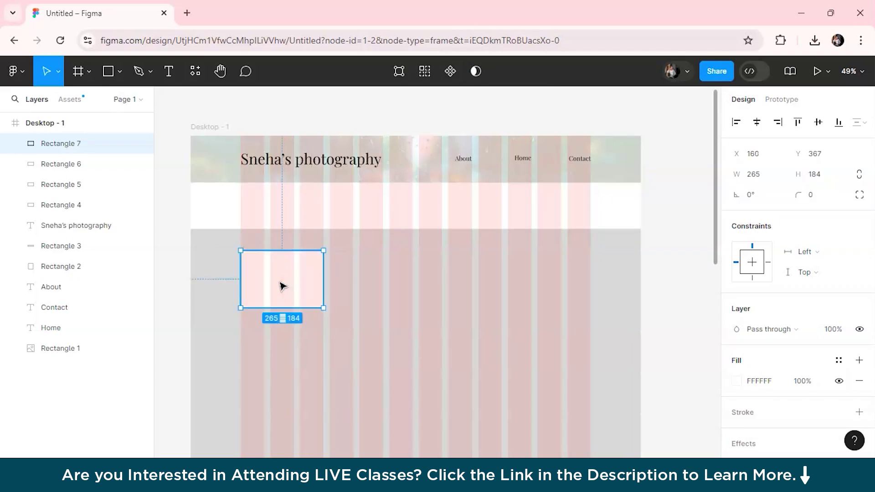
key("ctrl+d")
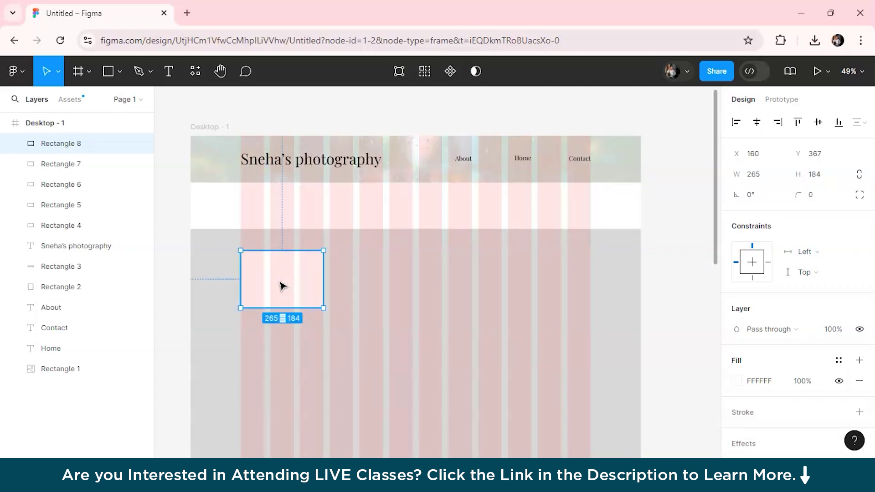
left_click_drag(282, 285, 400, 286)
key("ctrl+d")
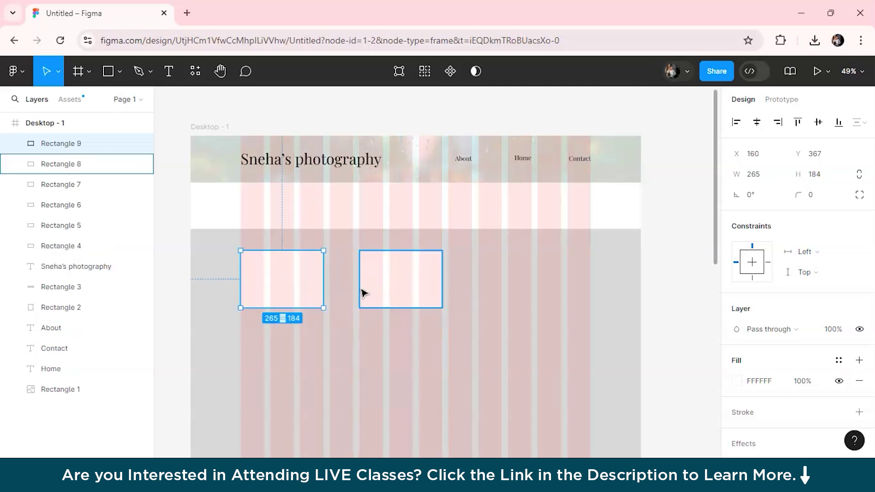
left_click_drag(308, 289, 549, 289)
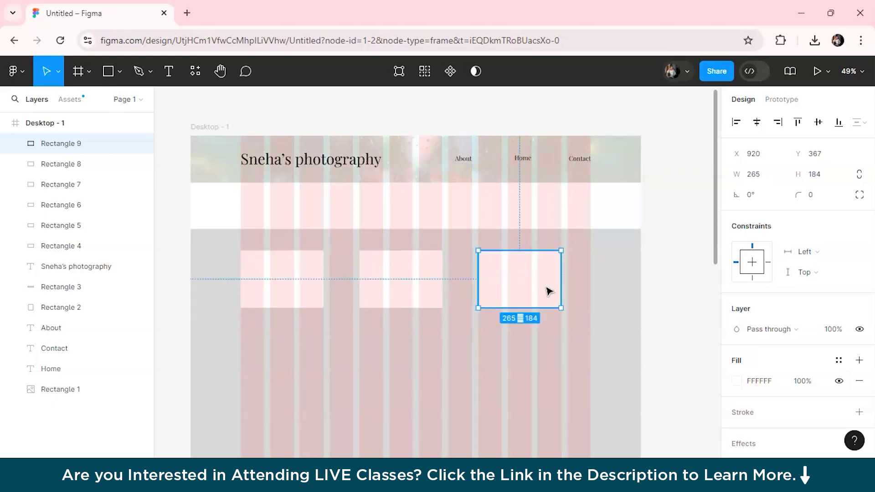
left_click(627, 317)
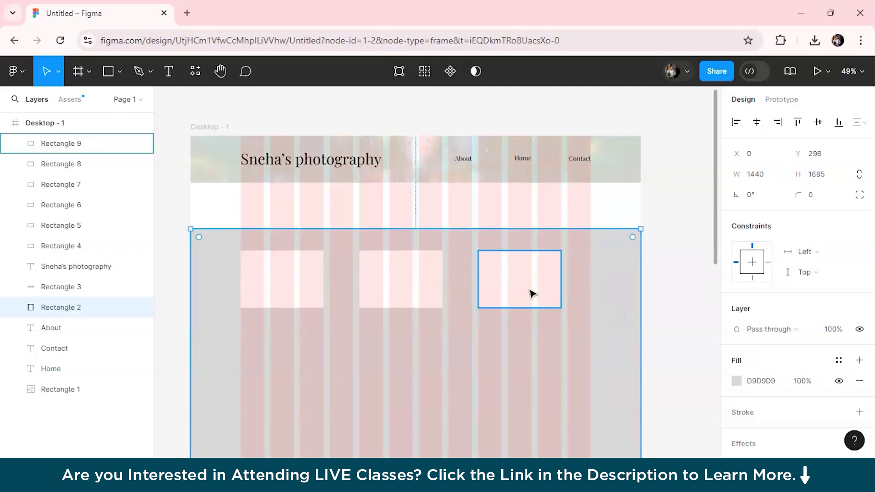
left_click_drag(553, 289, 569, 290)
key("ctrl+z")
key("ctrl+z")
left_click_drag(422, 271, 435, 271)
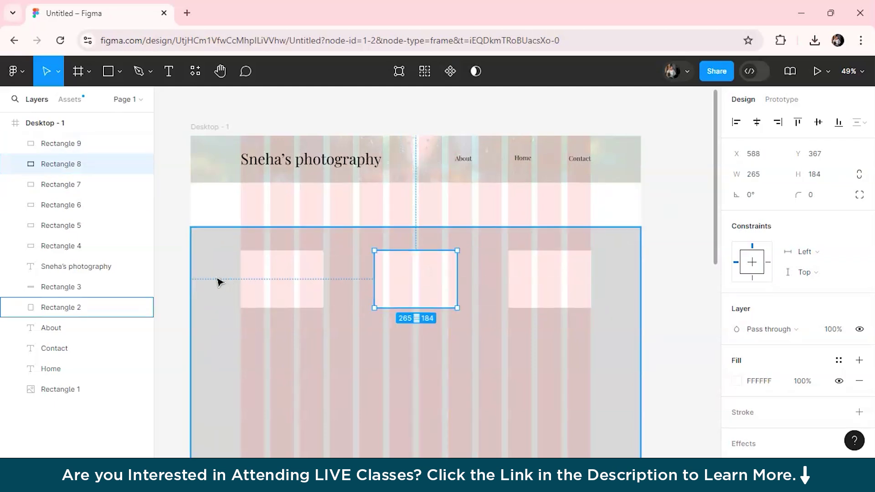
left_click(166, 254)
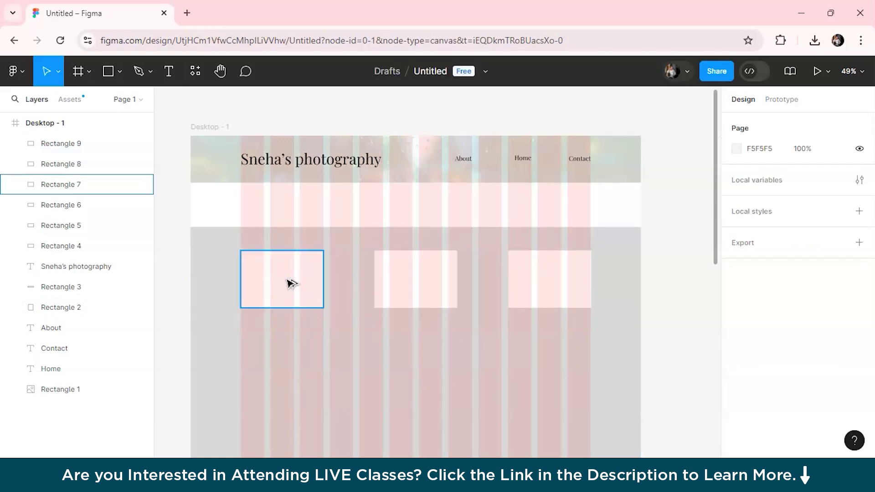
Step: Copy each of the three boxes straight down to form the second row
left_click_drag(292, 283, 294, 382)
left_click(414, 291)
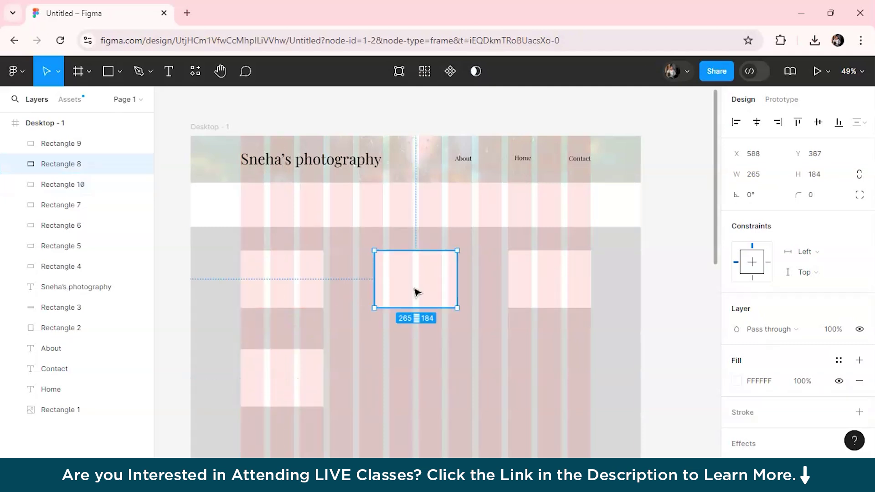
left_click_drag(417, 291, 415, 391)
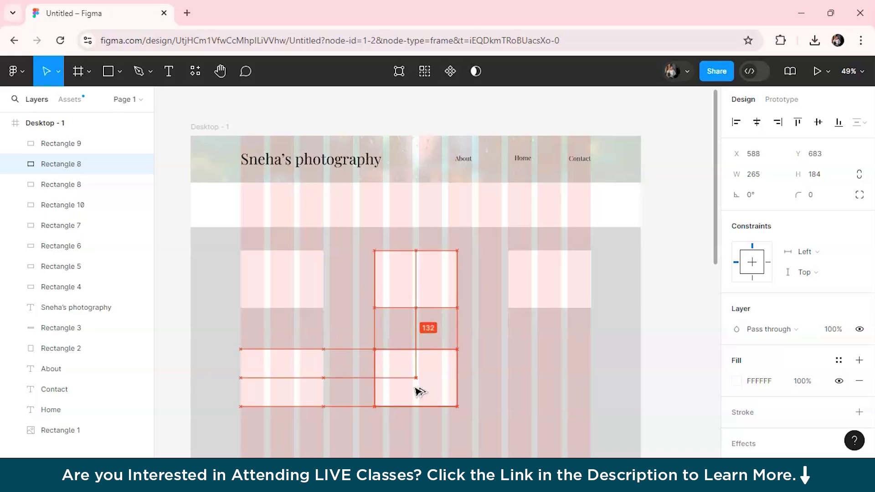
left_click(559, 266)
left_click_drag(561, 267, 558, 365)
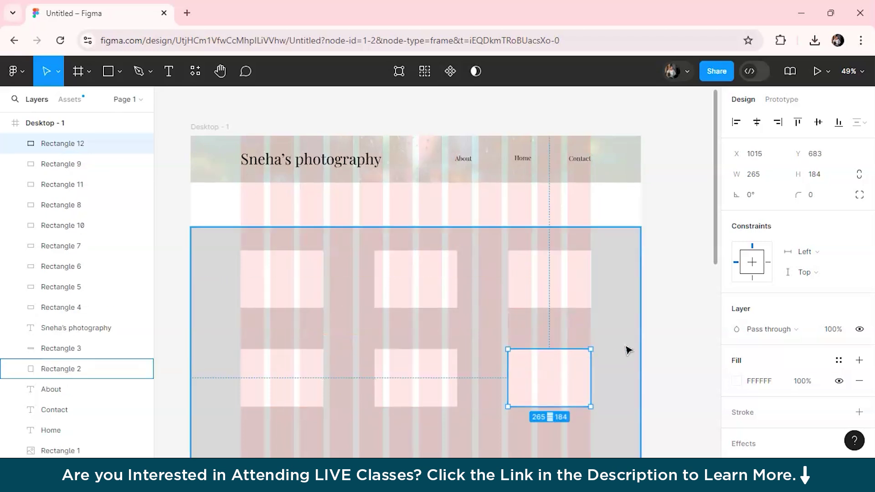
Step: Drag Rectangle 2's bottom edge up to height 671, just below the second row of boxes
left_click(649, 350)
scroll(627, 375, "down", 5)
left_click(628, 375)
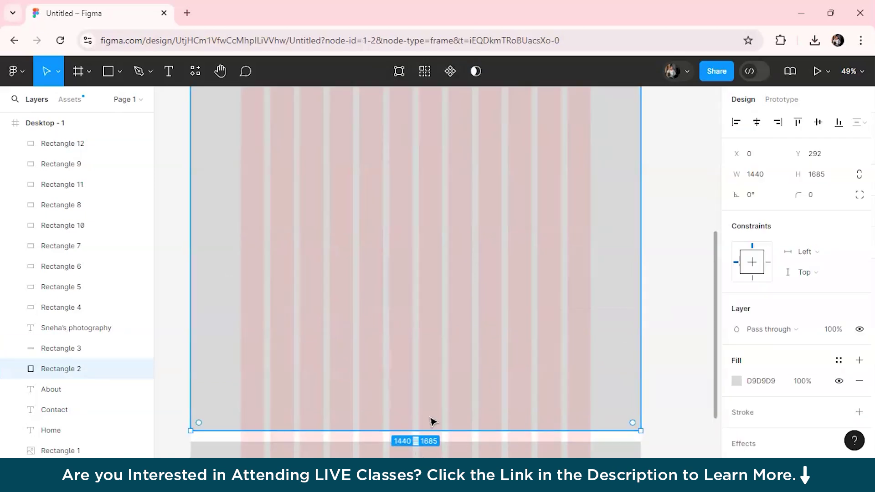
left_click_drag(443, 427, 458, 180)
scroll(684, 244, "up", 5)
scroll(552, 365, "up", 2)
scroll(524, 381, "down", 2)
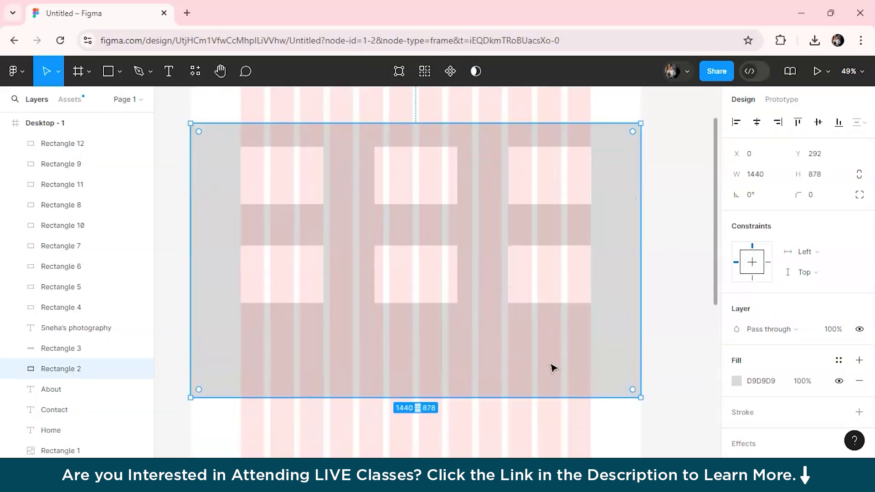
left_click_drag(474, 397, 477, 336)
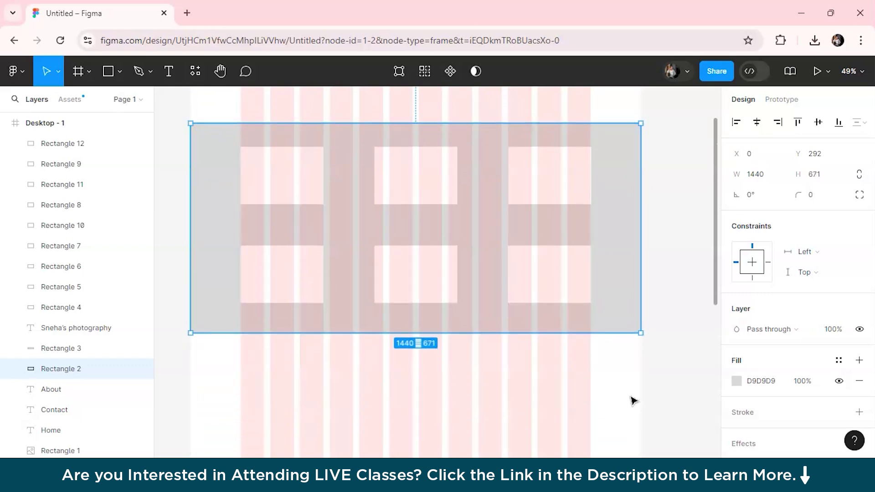
left_click(661, 382)
scroll(663, 383, "up", 2)
scroll(663, 383, "up", 1)
scroll(664, 383, "down", 2)
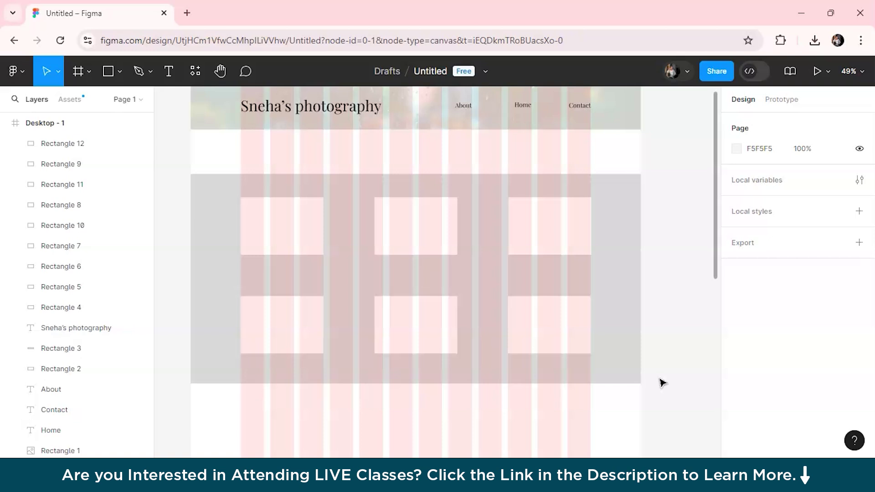
Step: Give the top-row boxes image fills: waterfall, forest and mountain sunset photos
left_click(274, 248)
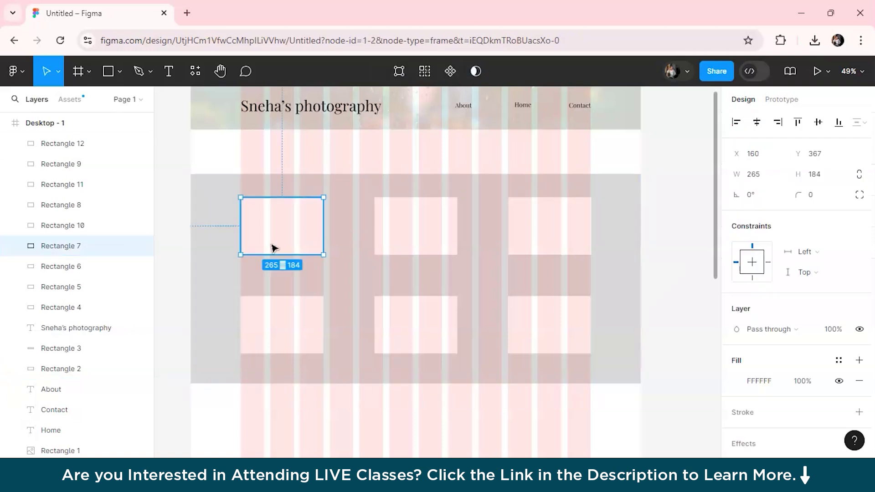
left_click(739, 381)
left_click(615, 126)
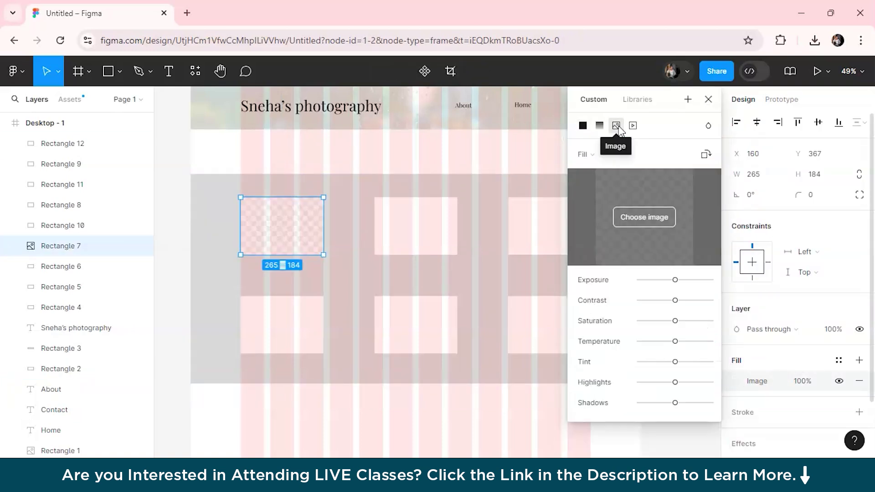
left_click(637, 220)
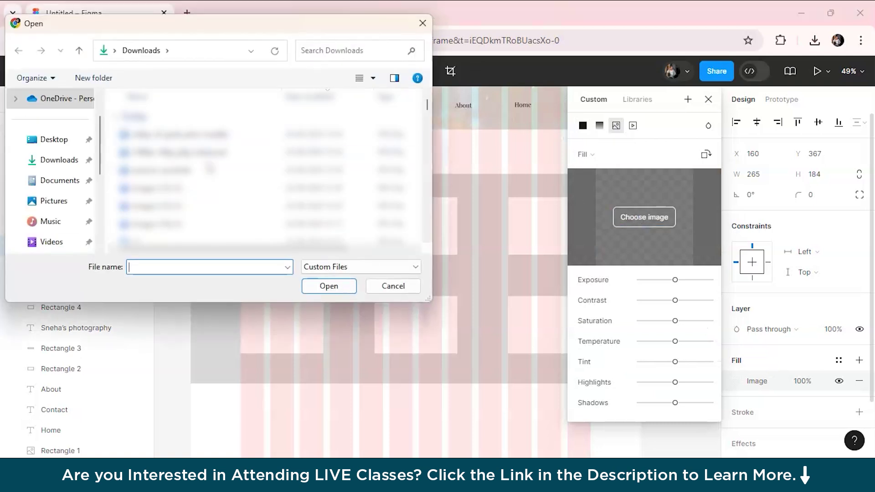
scroll(210, 169, "down", 1)
left_click(195, 182)
double_click(191, 181)
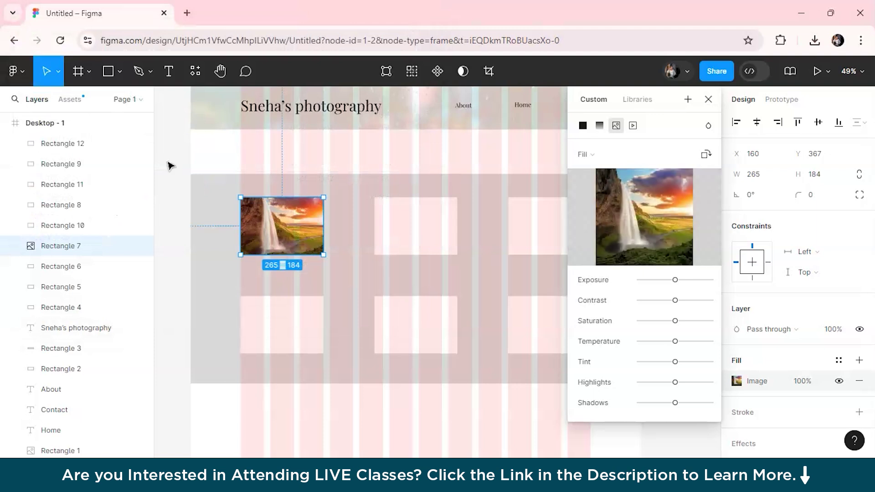
left_click(405, 218)
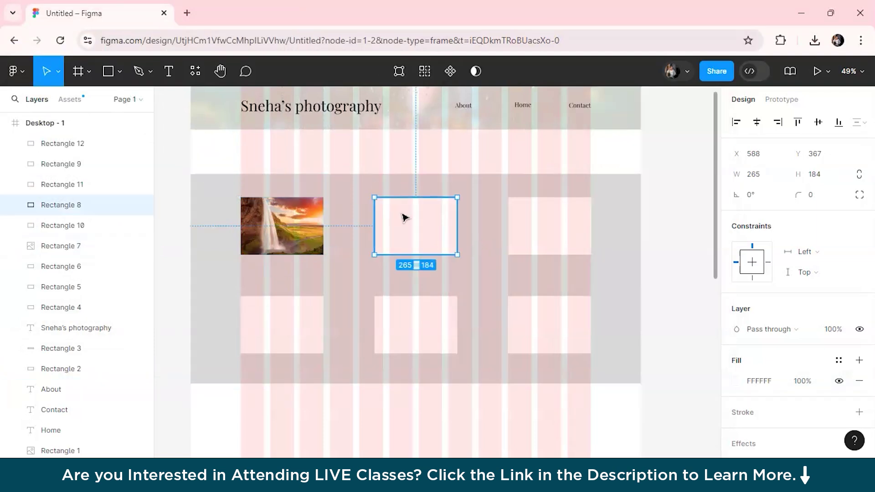
left_click(738, 381)
left_click(622, 129)
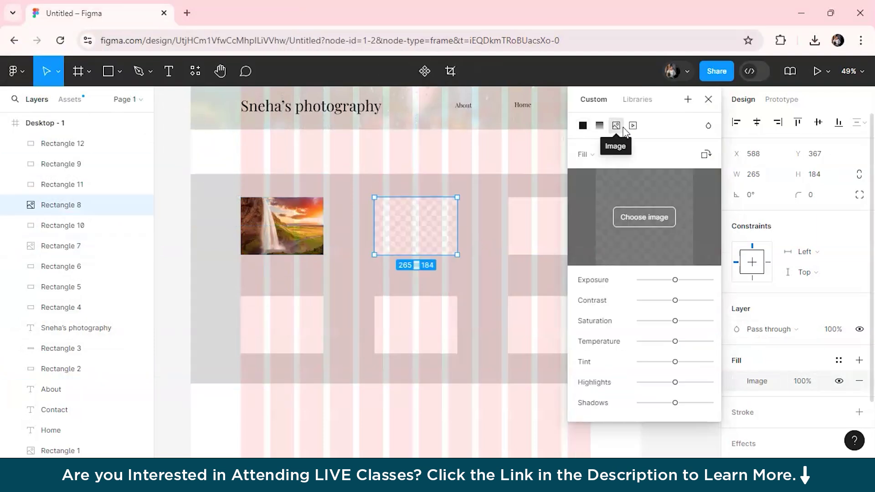
left_click(633, 214)
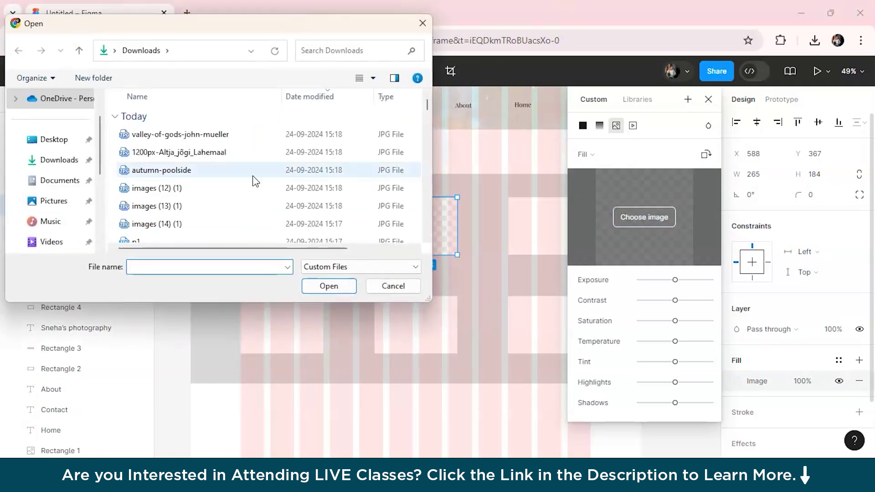
double_click(214, 206)
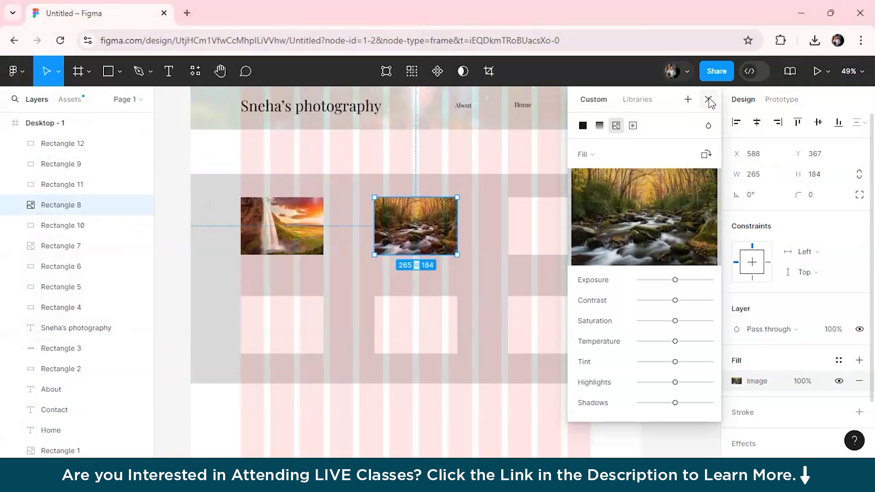
left_click(708, 99)
left_click(583, 237)
left_click(737, 381)
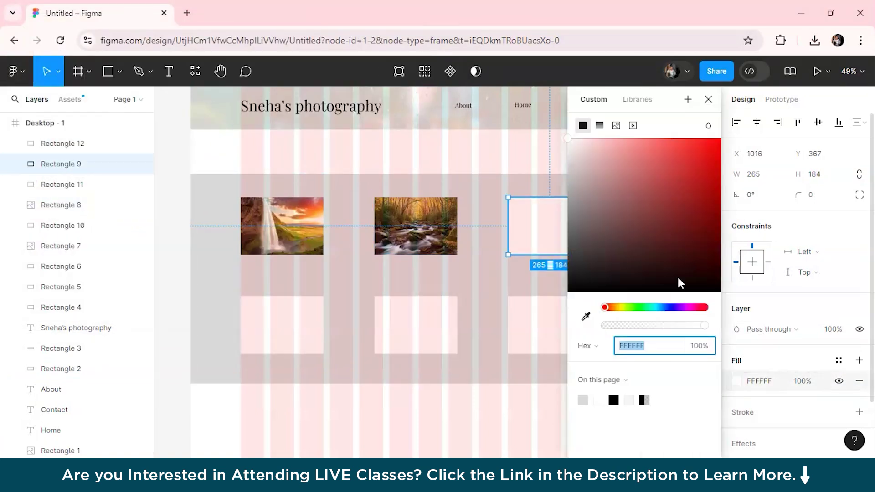
left_click(613, 128)
left_click(645, 217)
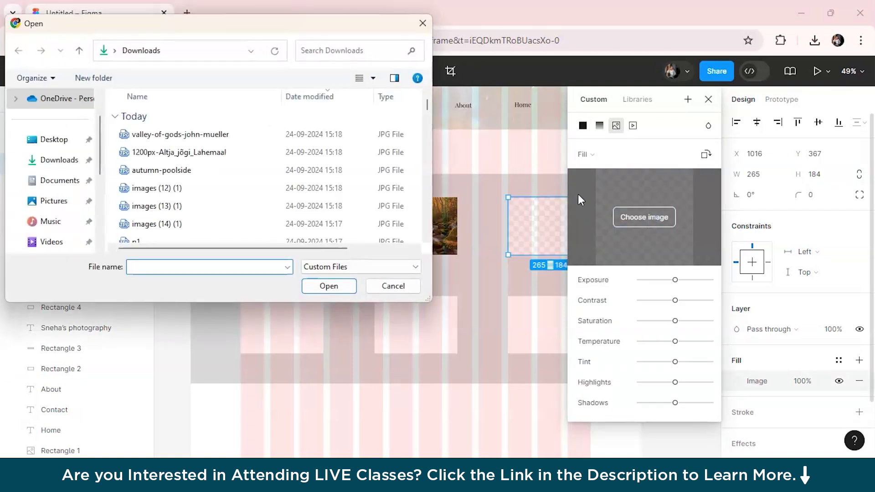
double_click(243, 192)
left_click(708, 100)
Step: Give the bottom-row boxes image fills: lake, forest stream and valley photos
left_click(286, 348)
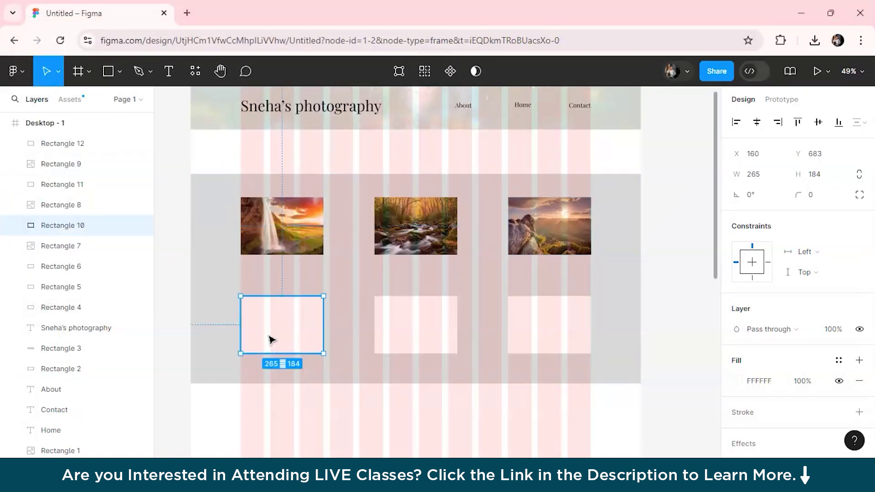
left_click(736, 381)
left_click(615, 125)
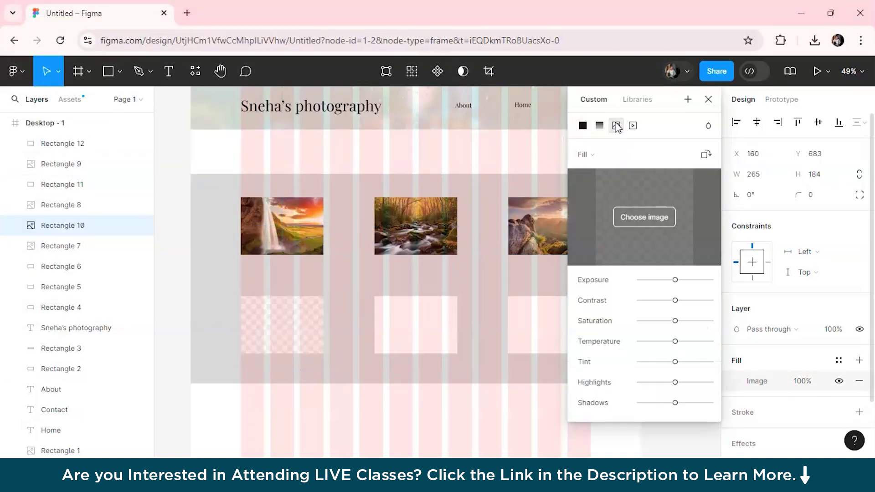
left_click(631, 217)
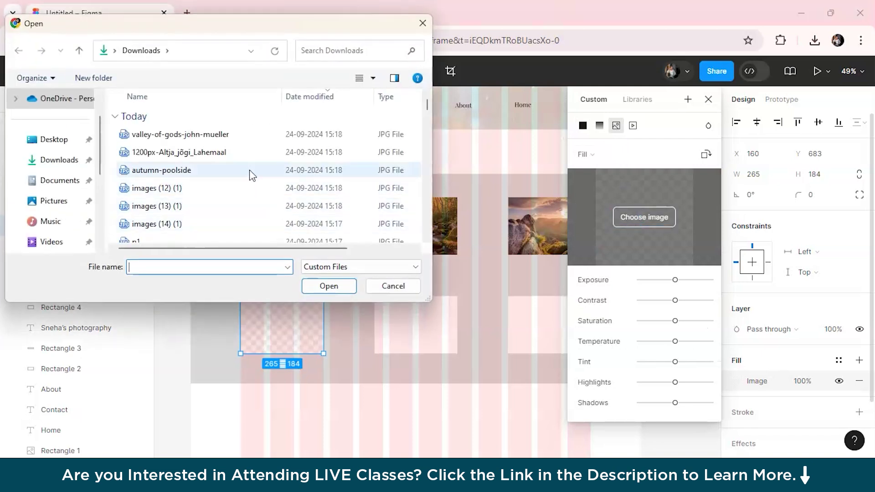
double_click(250, 172)
left_click(708, 99)
left_click(445, 346)
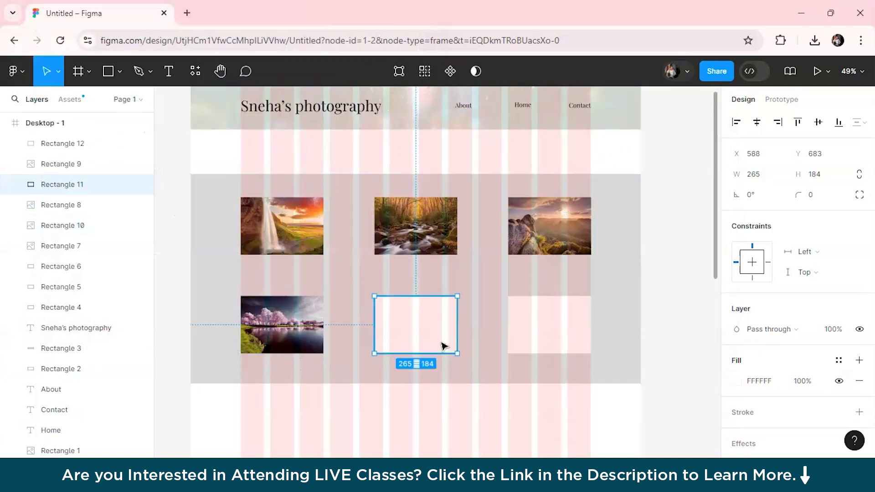
left_click(735, 384)
left_click(616, 126)
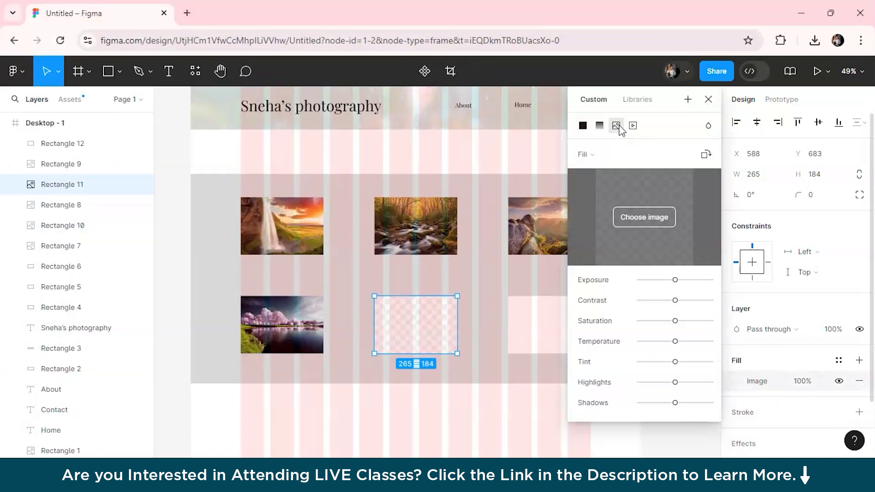
left_click(651, 216)
double_click(307, 152)
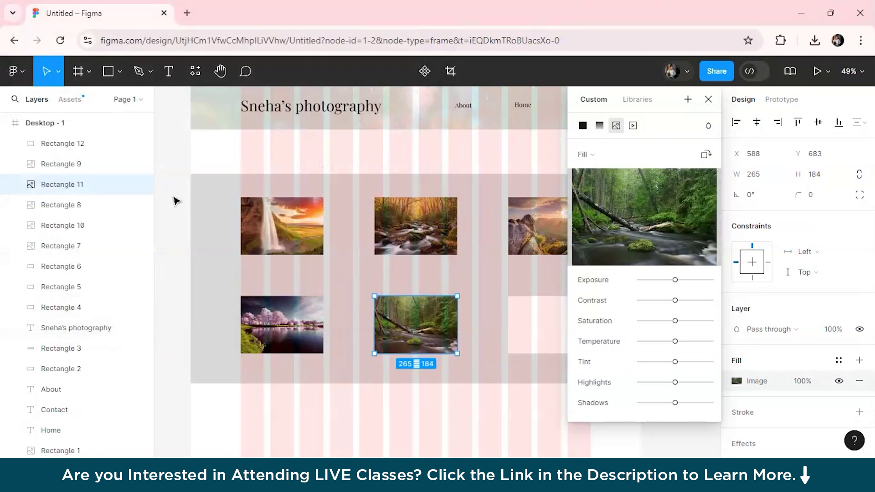
left_click(709, 100)
left_click(582, 314)
left_click(736, 381)
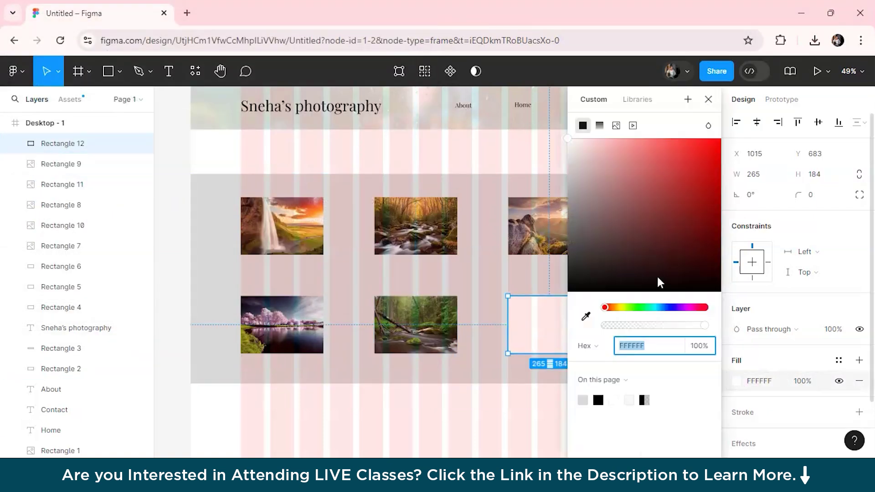
left_click(616, 125)
left_click(633, 220)
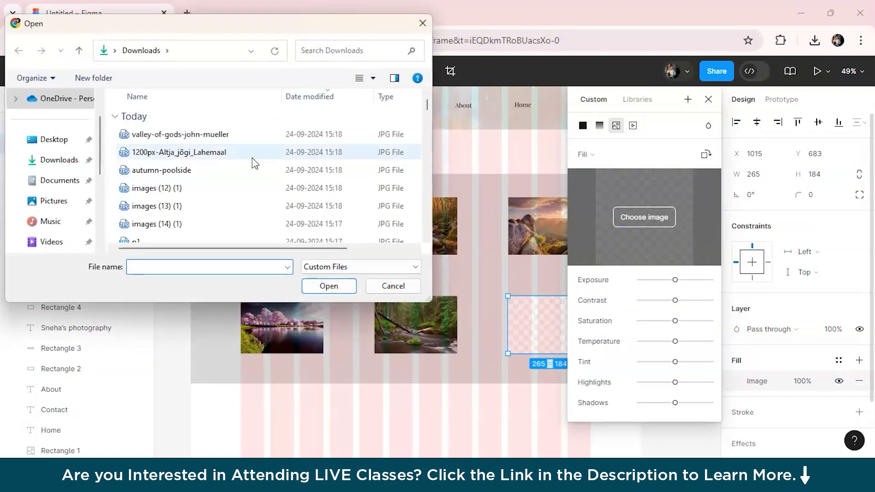
double_click(244, 134)
left_click(687, 306)
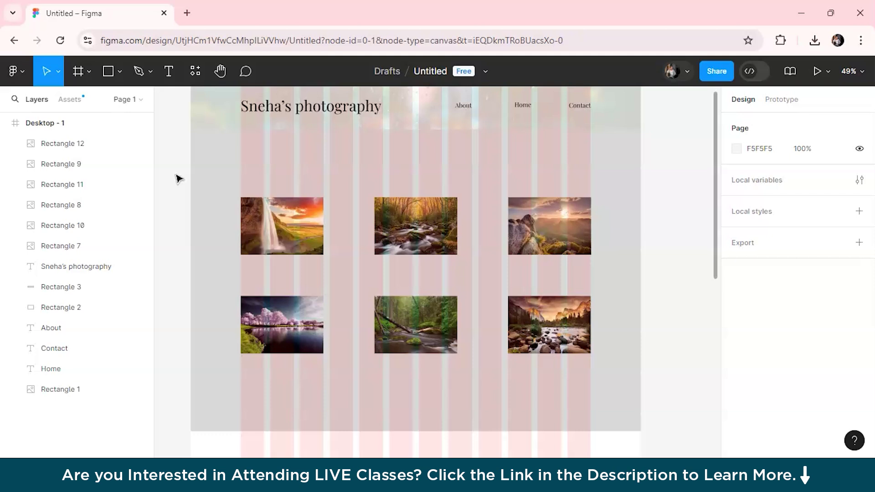
Step: Change the gallery background's fill to a linear gradient starting from light grey D9D9D9
left_click(221, 201)
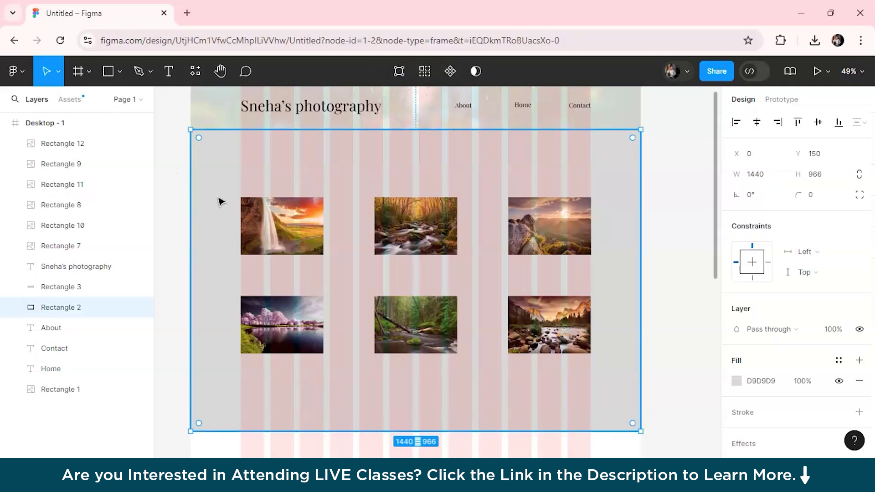
left_click(736, 381)
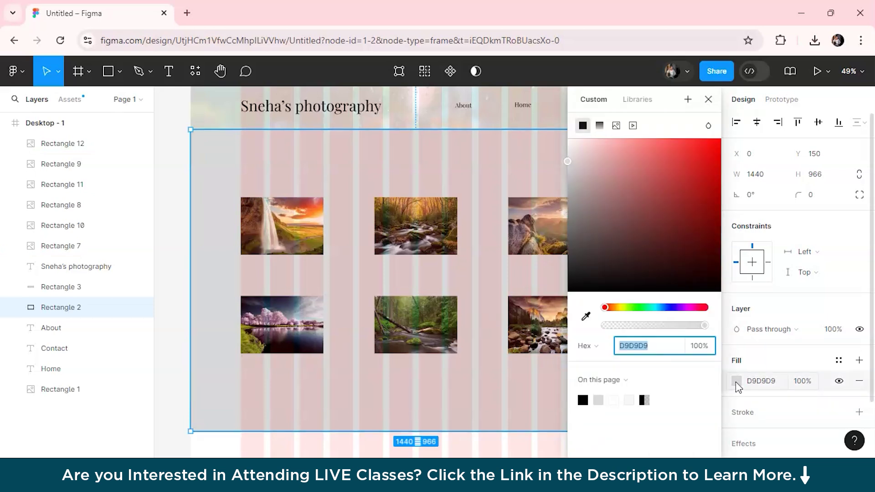
left_click(708, 126)
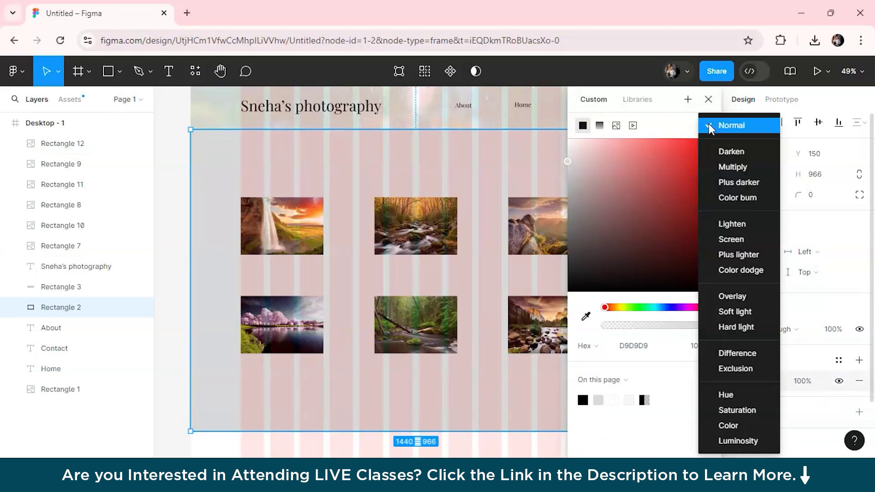
left_click(594, 106)
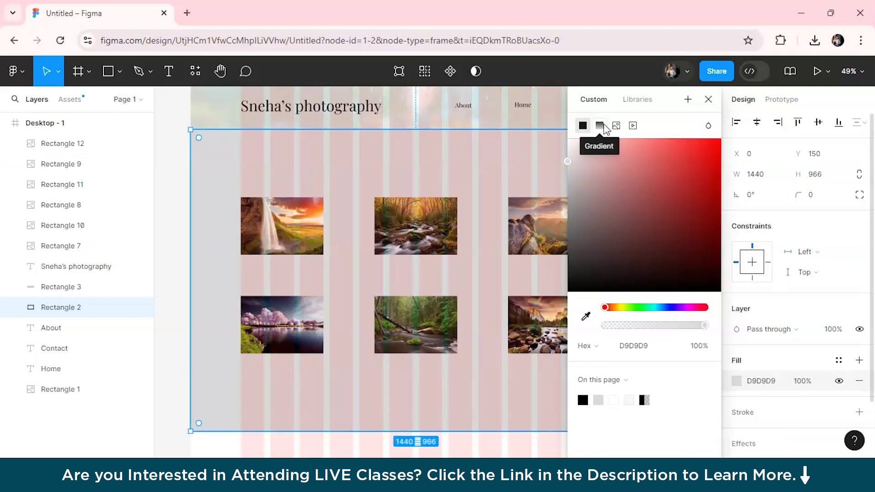
left_click(600, 126)
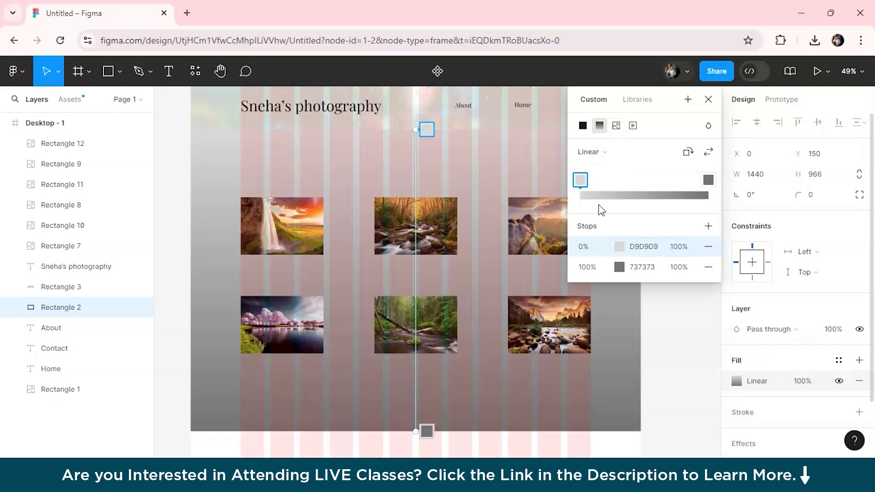
left_click_drag(581, 188, 584, 179)
Step: Set the gradient's end stop to near-black dark red 180303
left_click(708, 183)
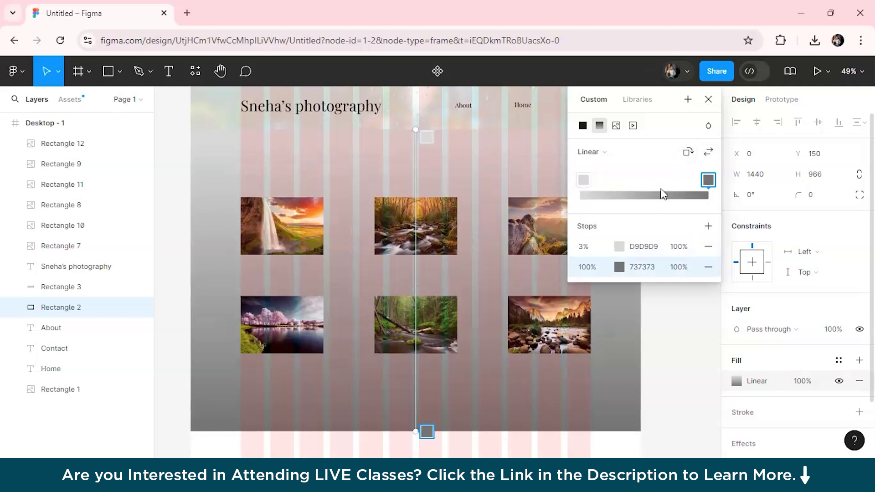
left_click(619, 267)
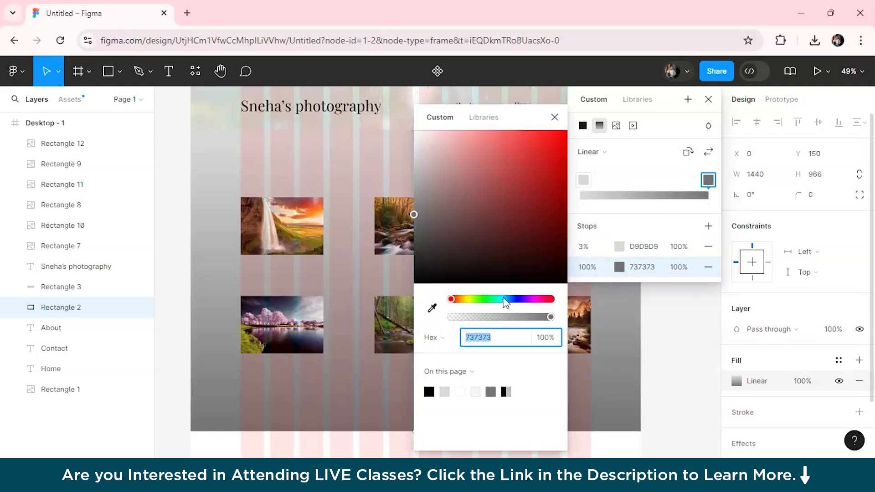
left_click(550, 201)
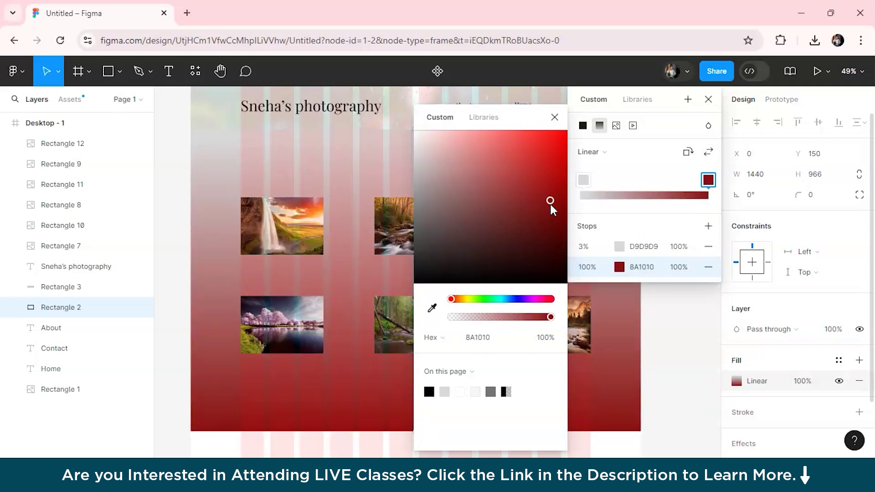
left_click_drag(549, 230, 551, 273)
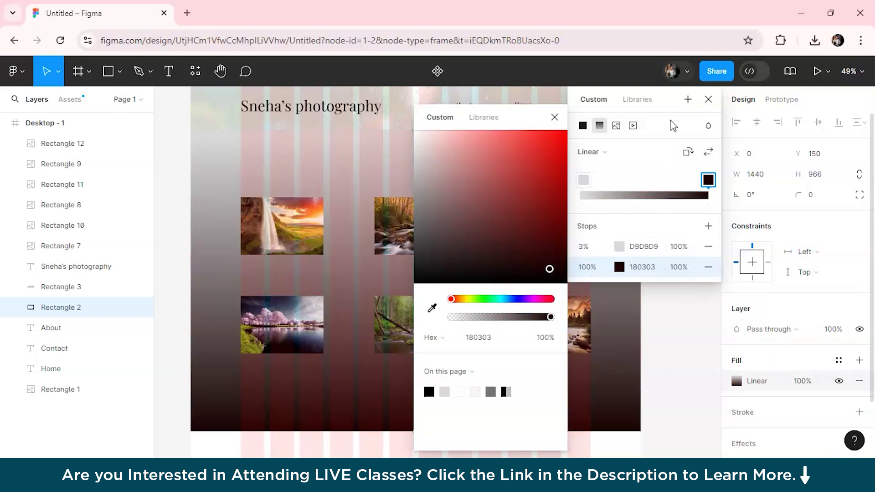
left_click(554, 117)
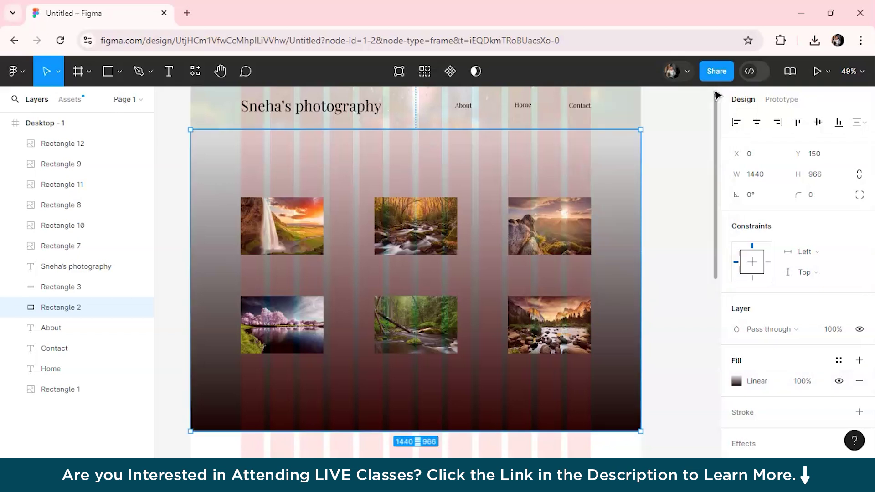
Step: Resize the footer rectangle, Rectangle 3, by dragging its top and bottom edges
left_click(680, 256)
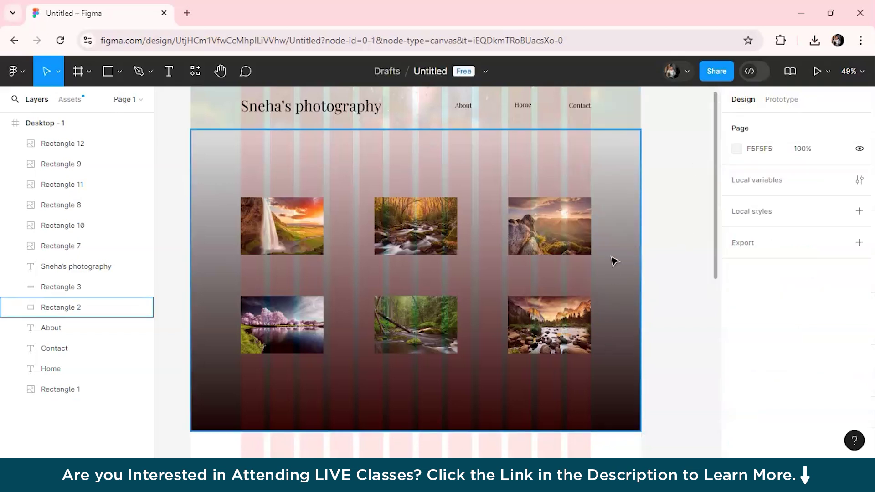
scroll(642, 343, "up", 1)
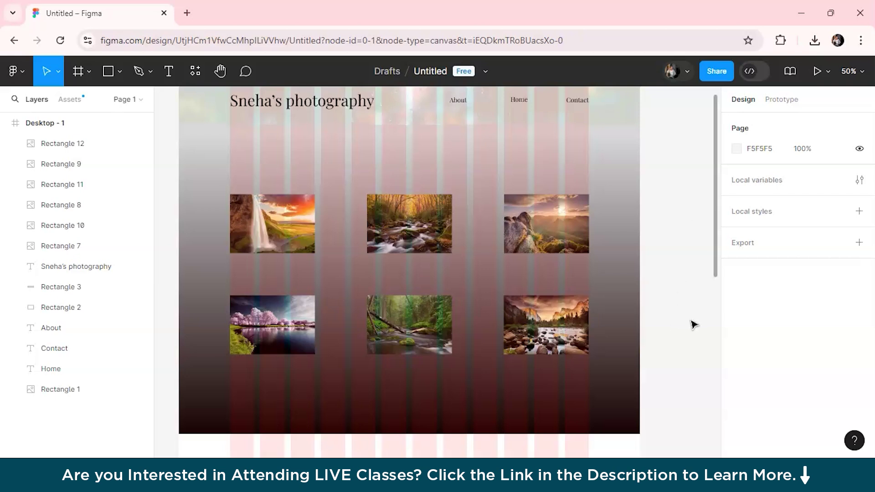
scroll(680, 345, "down", 2)
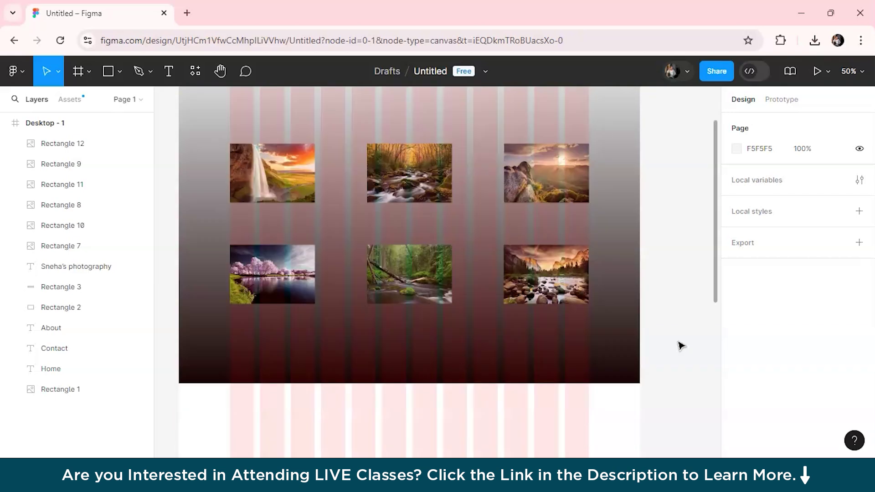
scroll(674, 367, "down", 5)
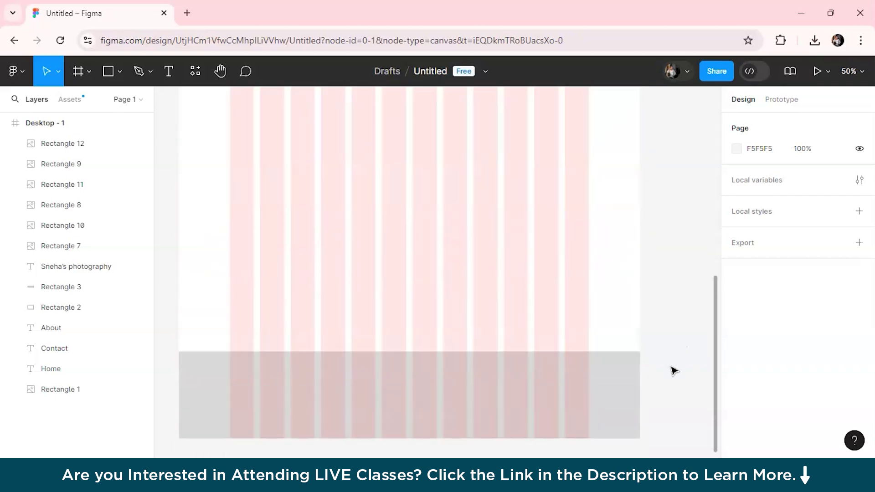
scroll(651, 325, "down", 5)
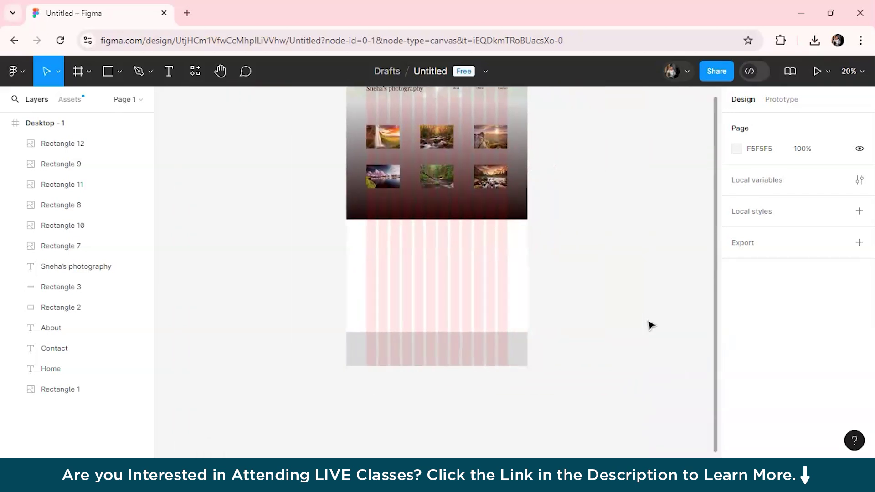
scroll(651, 325, "down", 1)
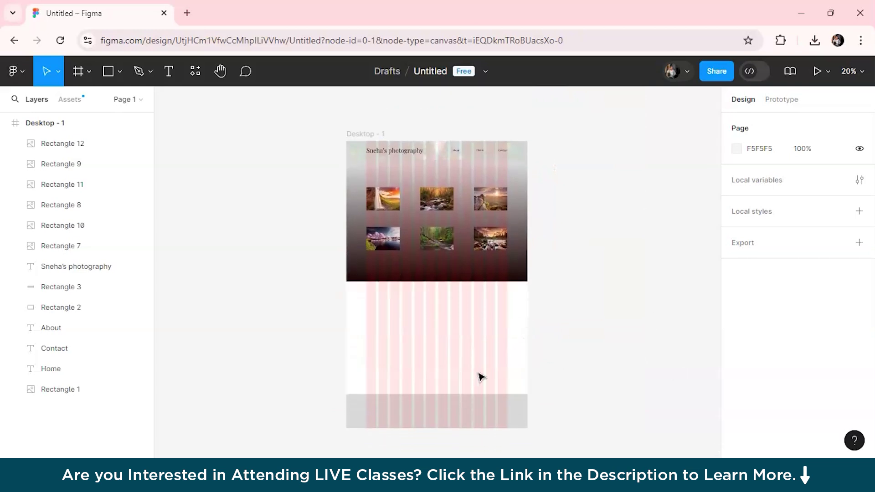
left_click(363, 142)
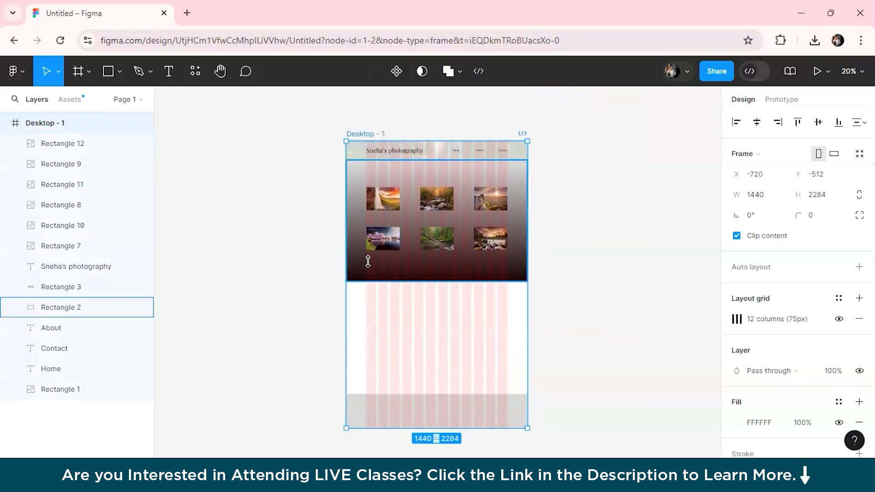
left_click_drag(381, 425, 383, 324)
key("ctrl+z")
left_click_drag(373, 366, 368, 271)
left_click_drag(373, 416, 377, 309)
Step: Shorten the Desktop - 1 frame to 1419 px tall so it ends at the footer
left_click_drag(391, 416, 375, 305)
scroll(545, 235, "up", 5)
scroll(545, 234, "up", 1)
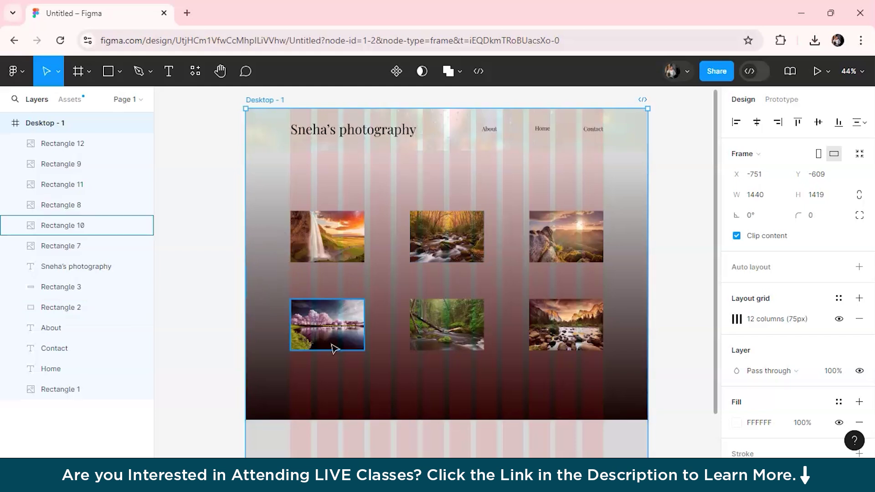
Step: Fill the footer rectangle, Rectangle 3, with the solid black 000000 swatch
scroll(357, 344, "down", 4)
left_click(357, 364)
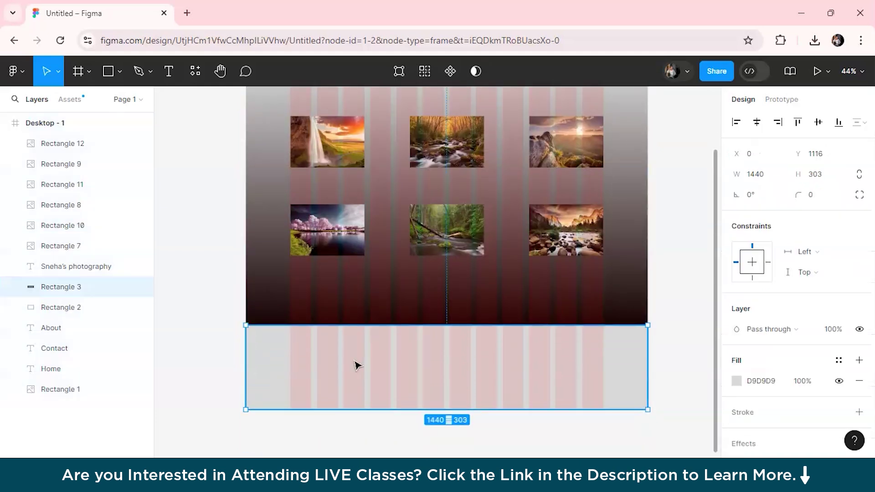
left_click(736, 381)
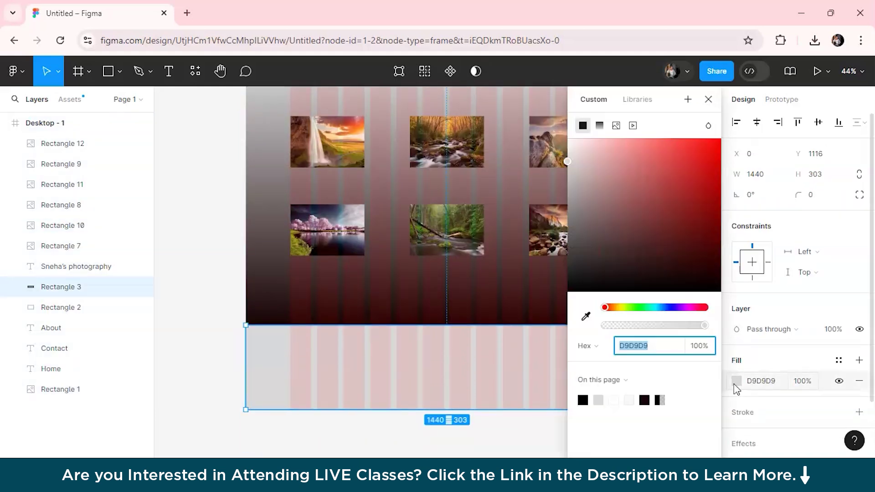
left_click(583, 400)
left_click(201, 328)
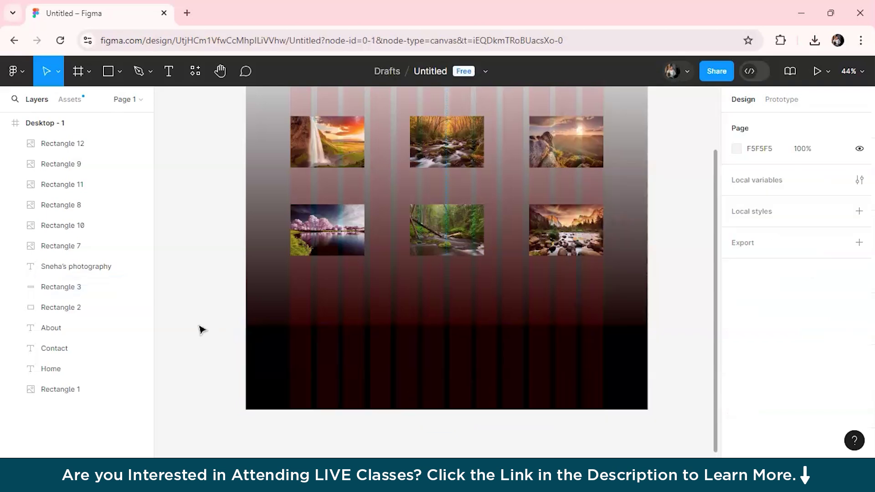
left_click(297, 360)
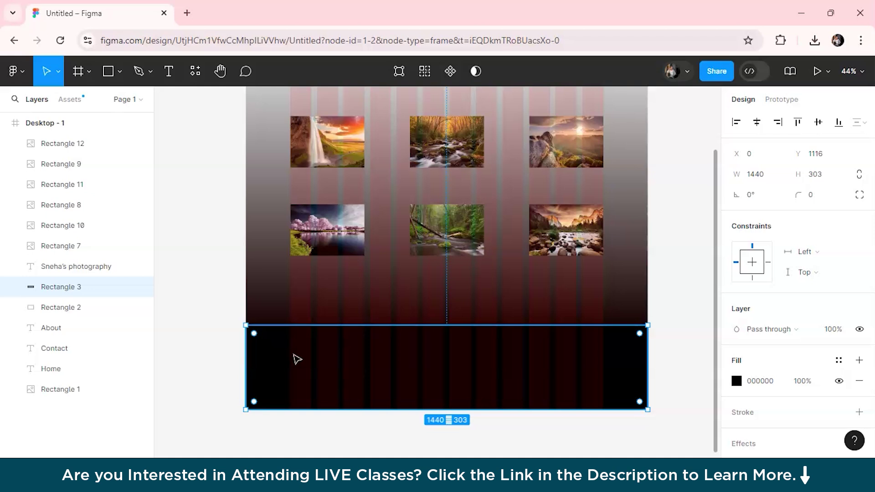
left_click(222, 254)
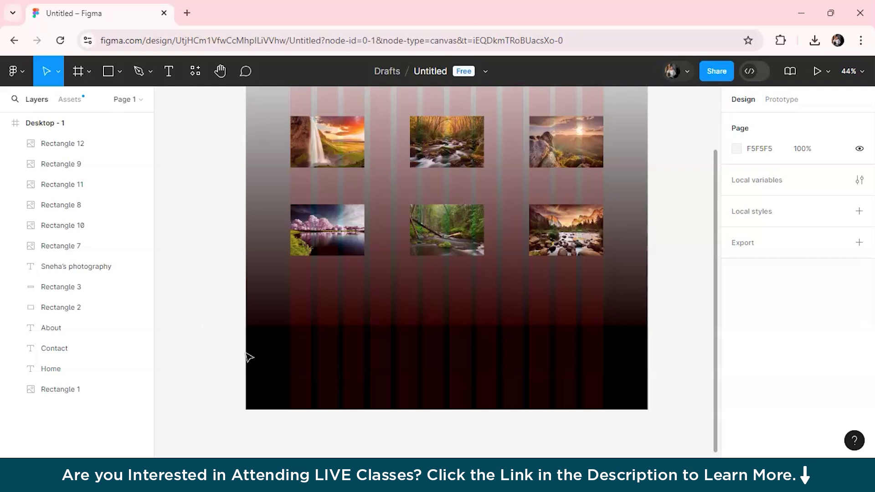
Step: Add a footer text box reading 'Email:' followed by the contact's e-mail address
scroll(313, 314, "up", 2, "ctrl")
scroll(312, 314, "down", 2)
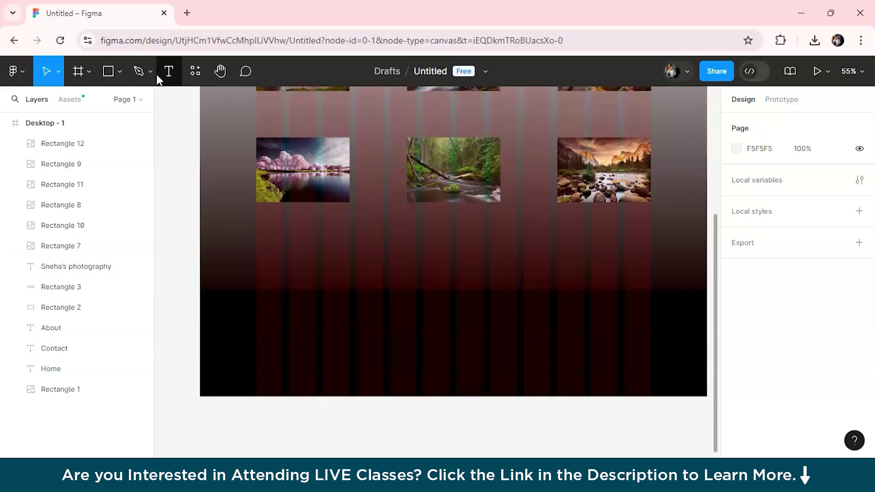
left_click(168, 70)
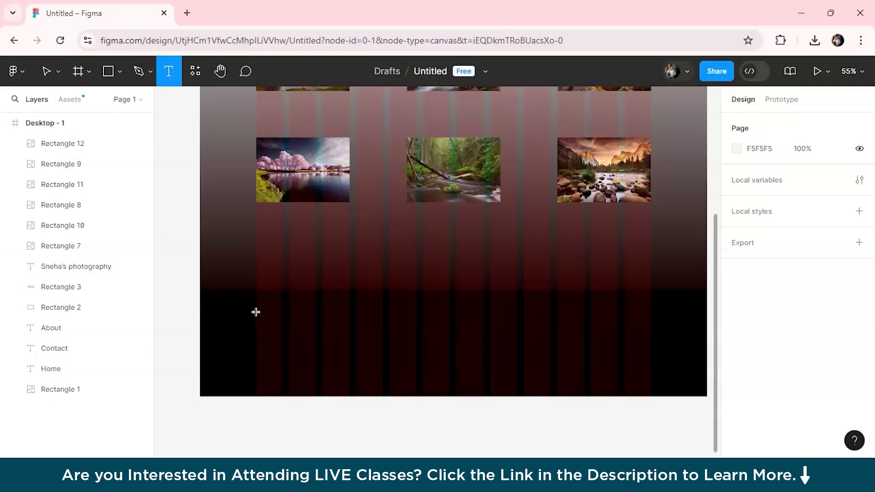
left_click_drag(255, 312, 387, 330)
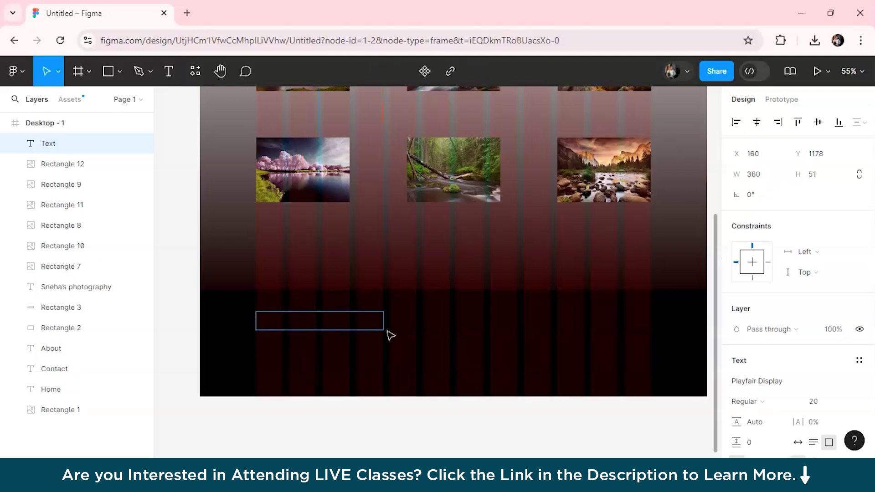
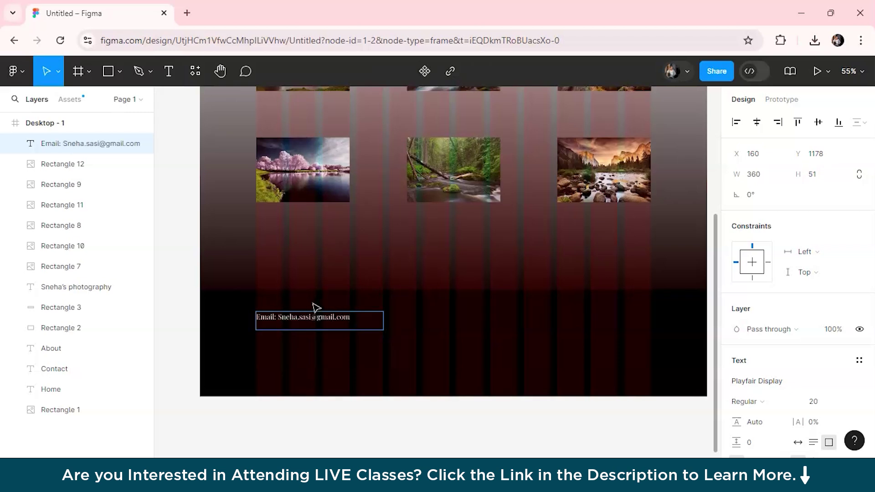
triple_click(321, 317)
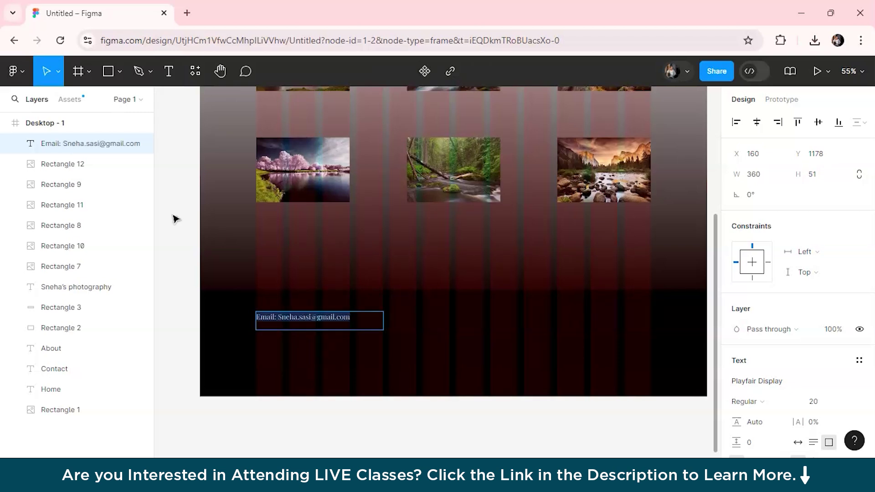
key("Escape")
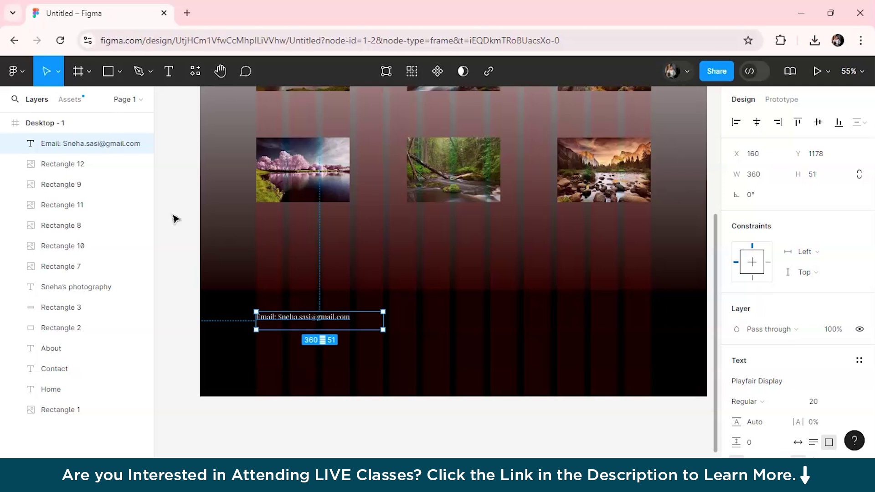
scroll(175, 219, "down", 2)
scroll(180, 246, "up", 2)
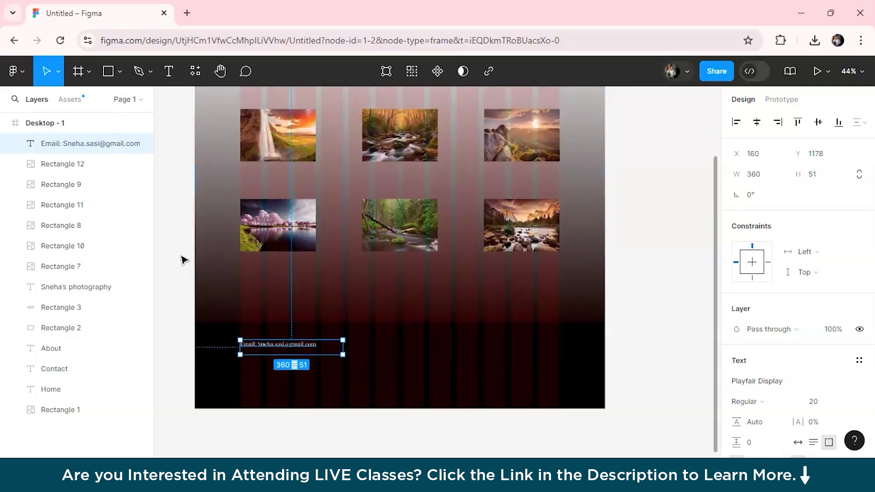
scroll(231, 259, "up", 3)
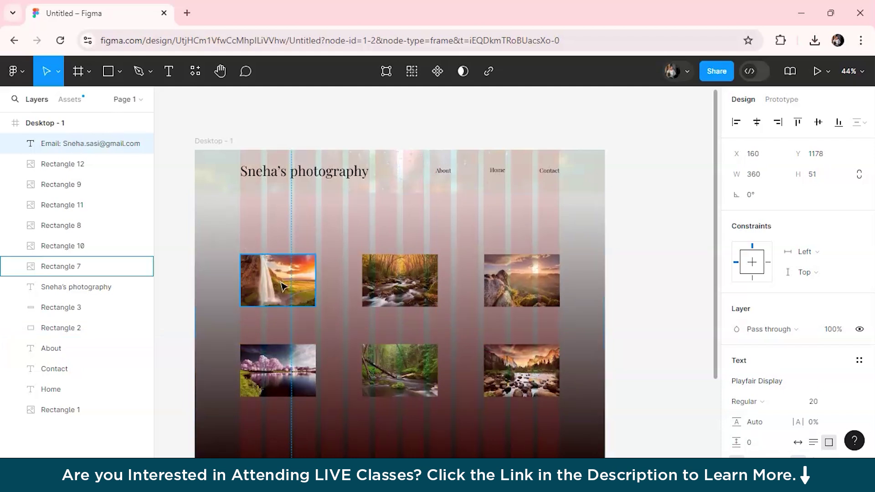
Step: Apply auto layout (Shift+A) to the gradient background Rectangle 2, creating Frame 1
left_click(253, 261)
left_click(400, 284)
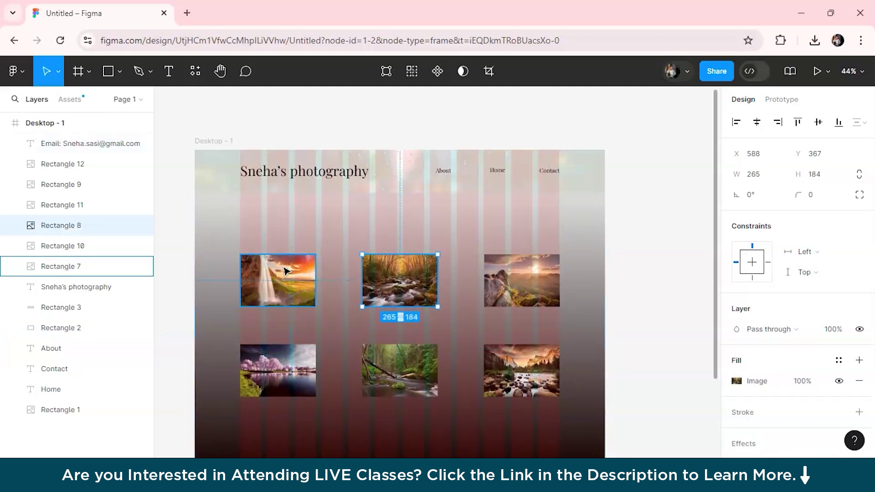
left_click(273, 281)
left_click(206, 227)
key("shift+a")
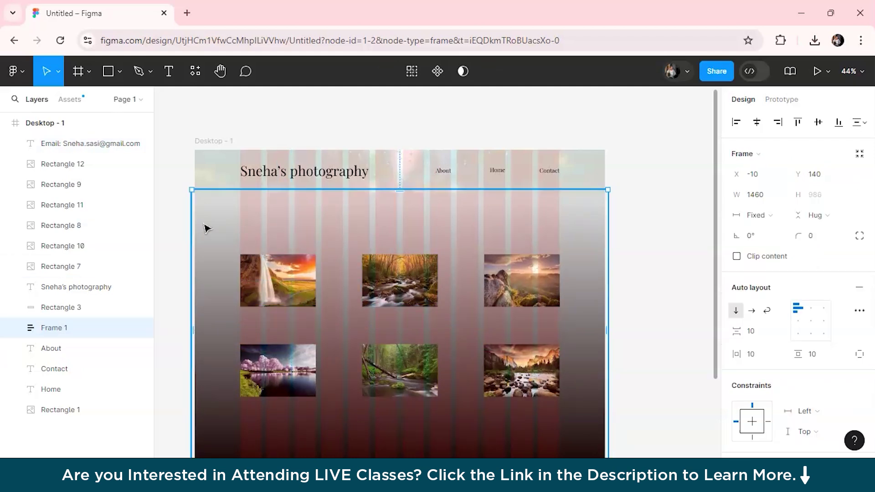
left_click(638, 323)
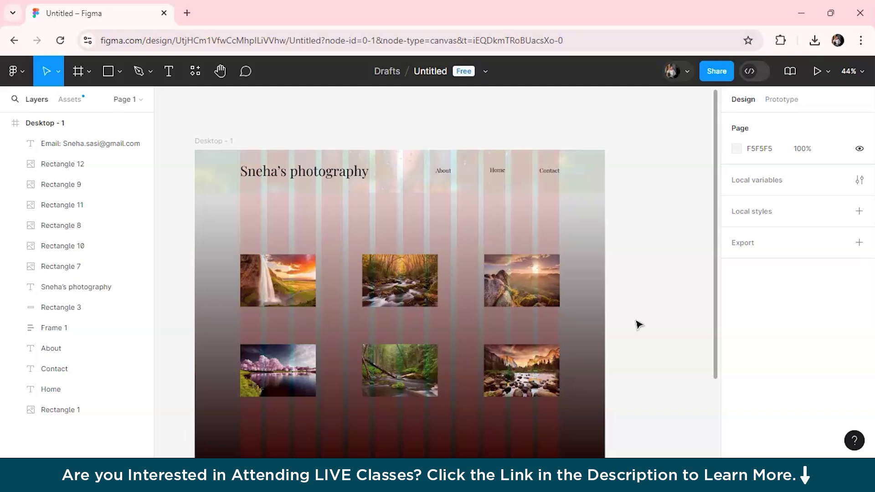
scroll(640, 325, "down", 5)
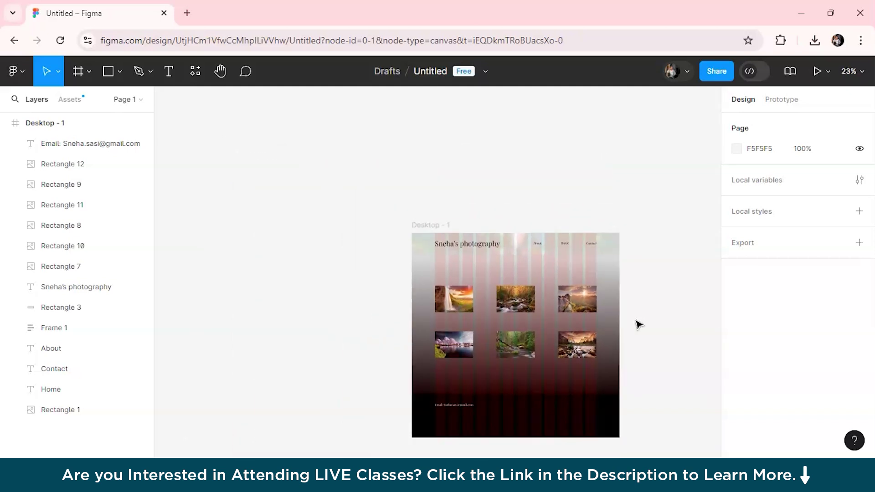
scroll(639, 324, "up", 3)
scroll(639, 325, "down", 2)
scroll(639, 325, "up", 2)
scroll(640, 324, "up", 2)
scroll(640, 325, "up", 2)
scroll(640, 324, "down", 2)
scroll(639, 324, "up", 2)
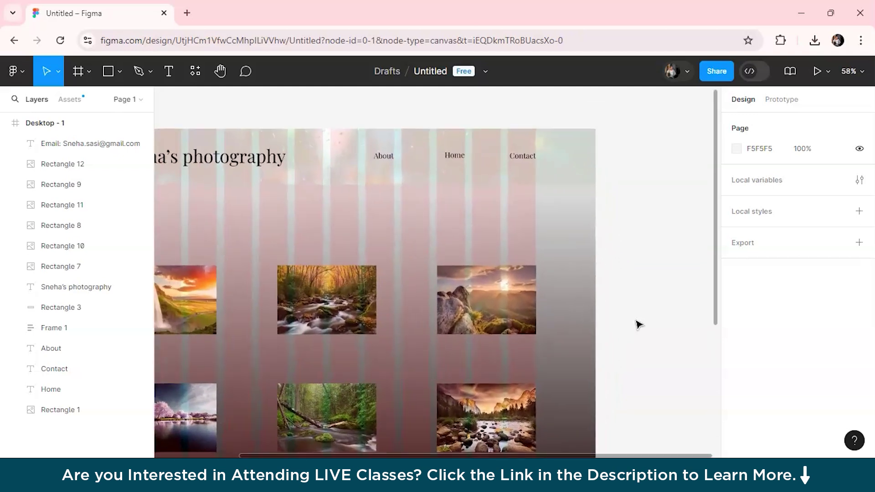
scroll(640, 325, "down", 1)
scroll(640, 325, "left", 3)
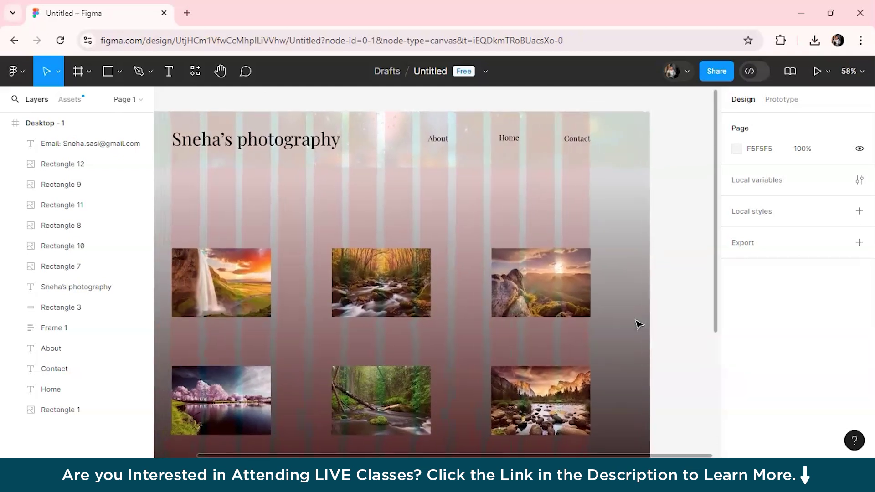
scroll(639, 325, "down", 3)
scroll(639, 324, "up", 3)
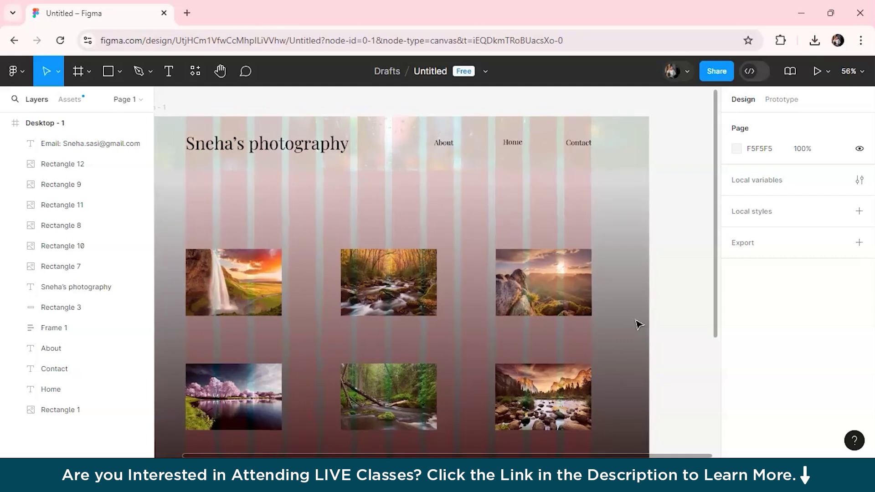
scroll(639, 324, "up", 1)
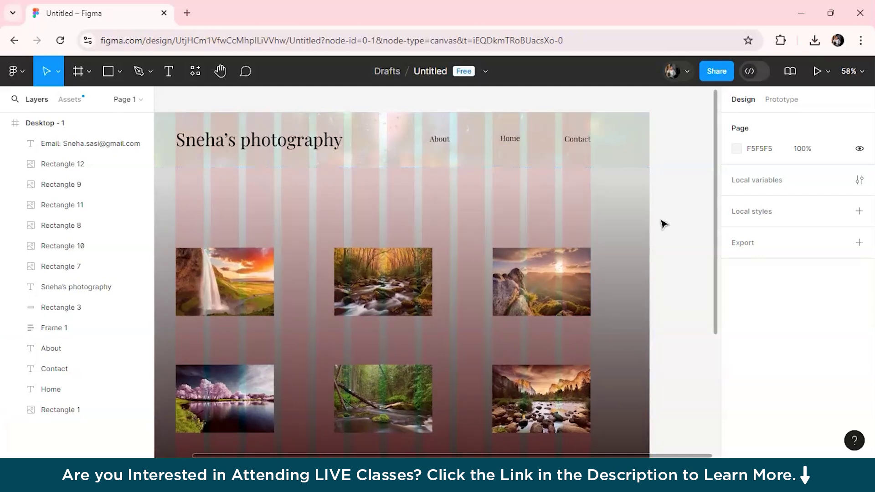
scroll(228, 172, "down", 3)
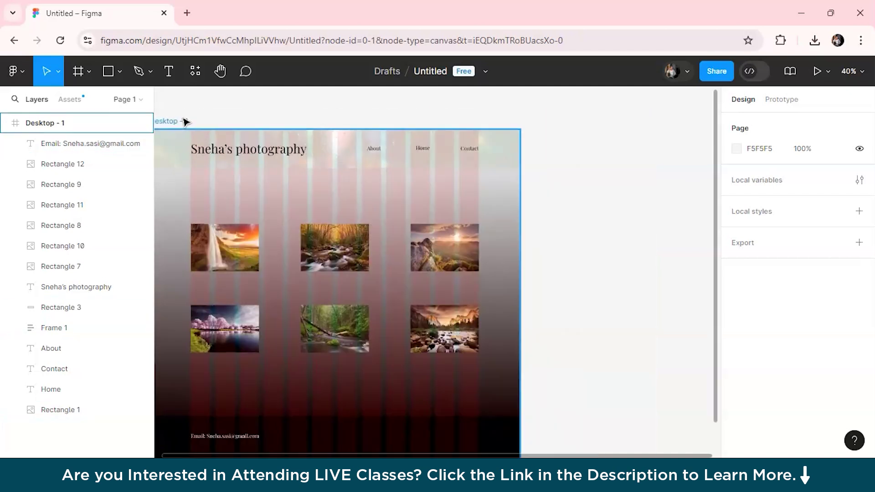
left_click(185, 121)
scroll(406, 215, "up", 3)
scroll(406, 215, "left", 2)
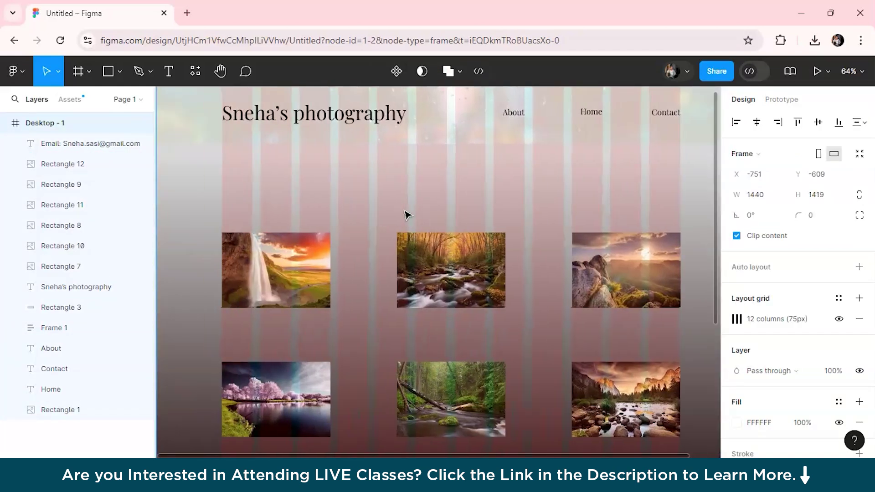
scroll(387, 233, "down", 3)
scroll(387, 233, "up", 2)
scroll(386, 232, "up", 1)
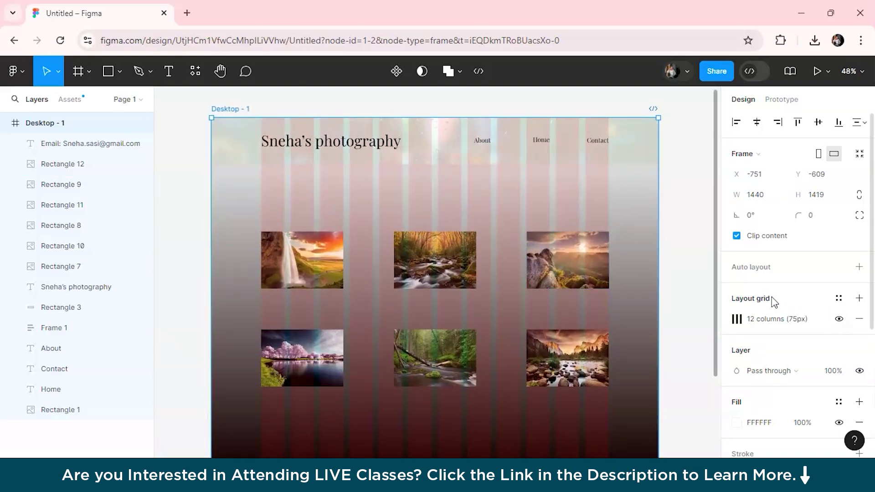
left_click(839, 319)
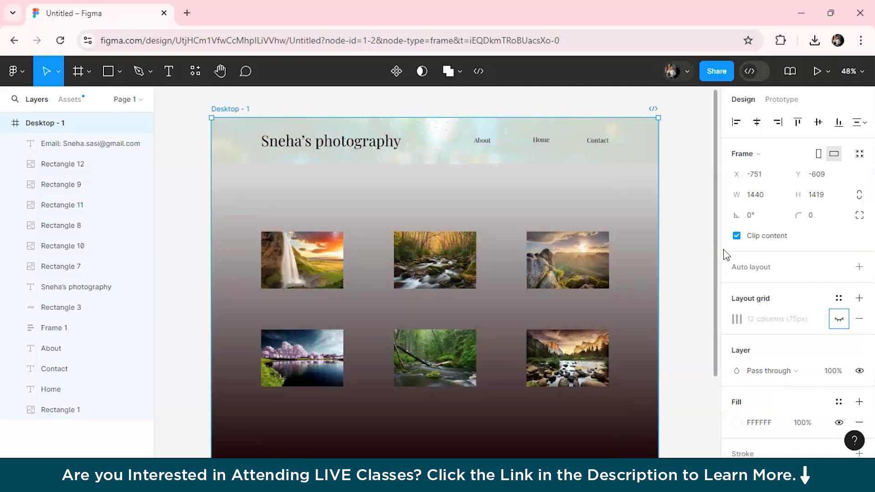
left_click(838, 322)
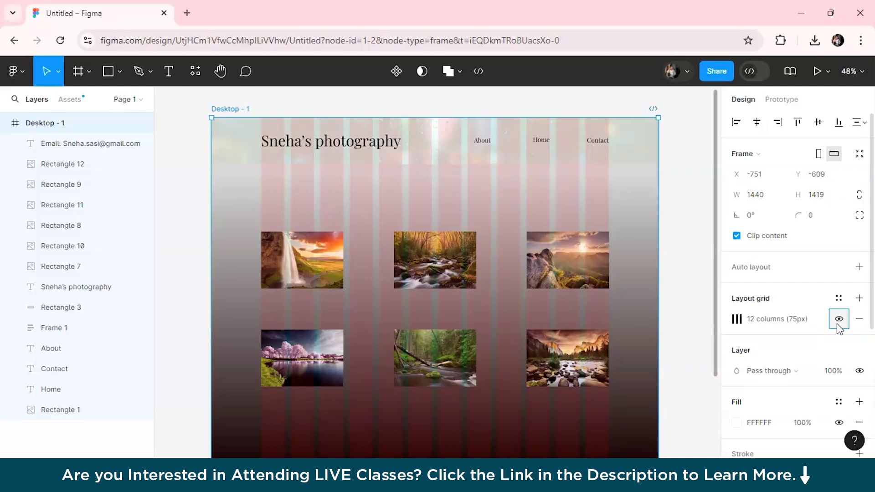